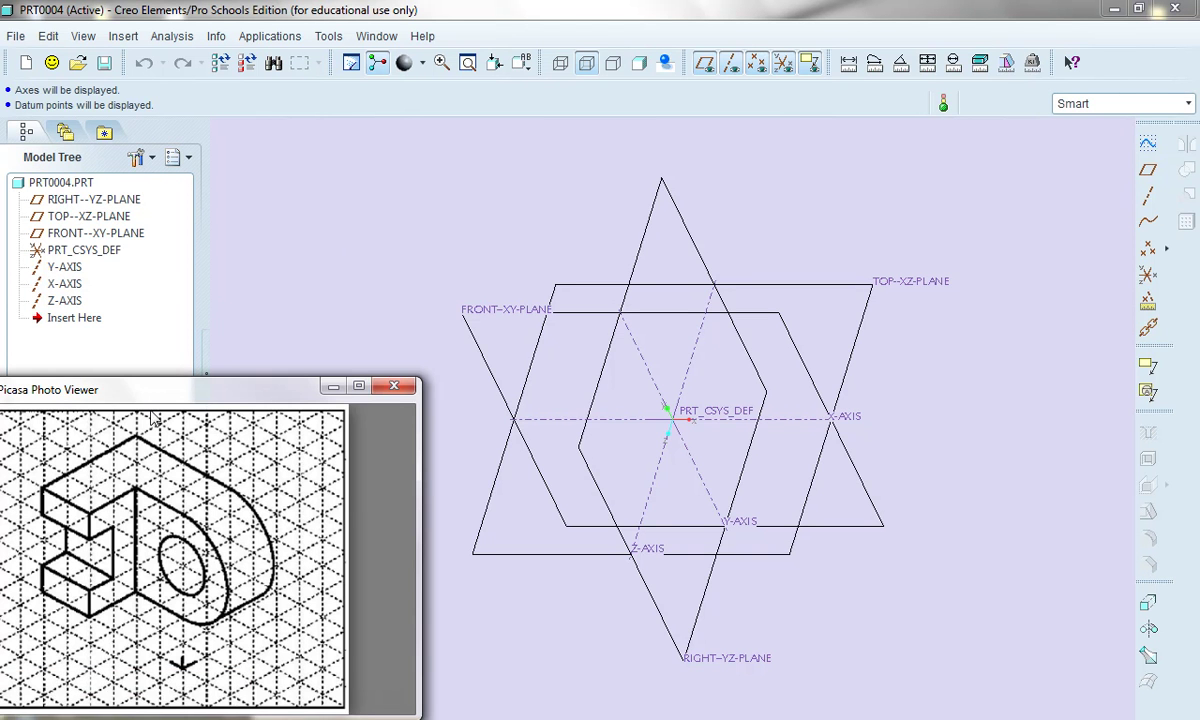
Start a sketch on the FRONT--XY-PLANE with the default orientation and view it square-on in 2D
mouse_move(180, 652)
click(1147, 145)
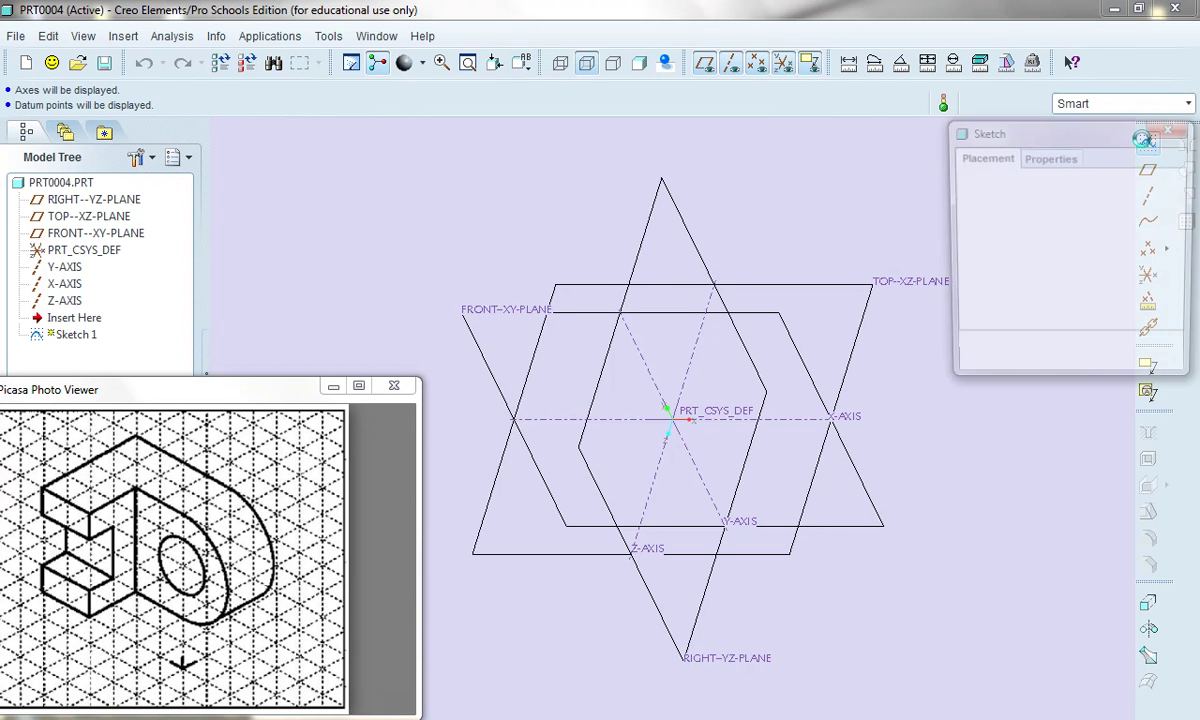
click(772, 315)
click(1110, 364)
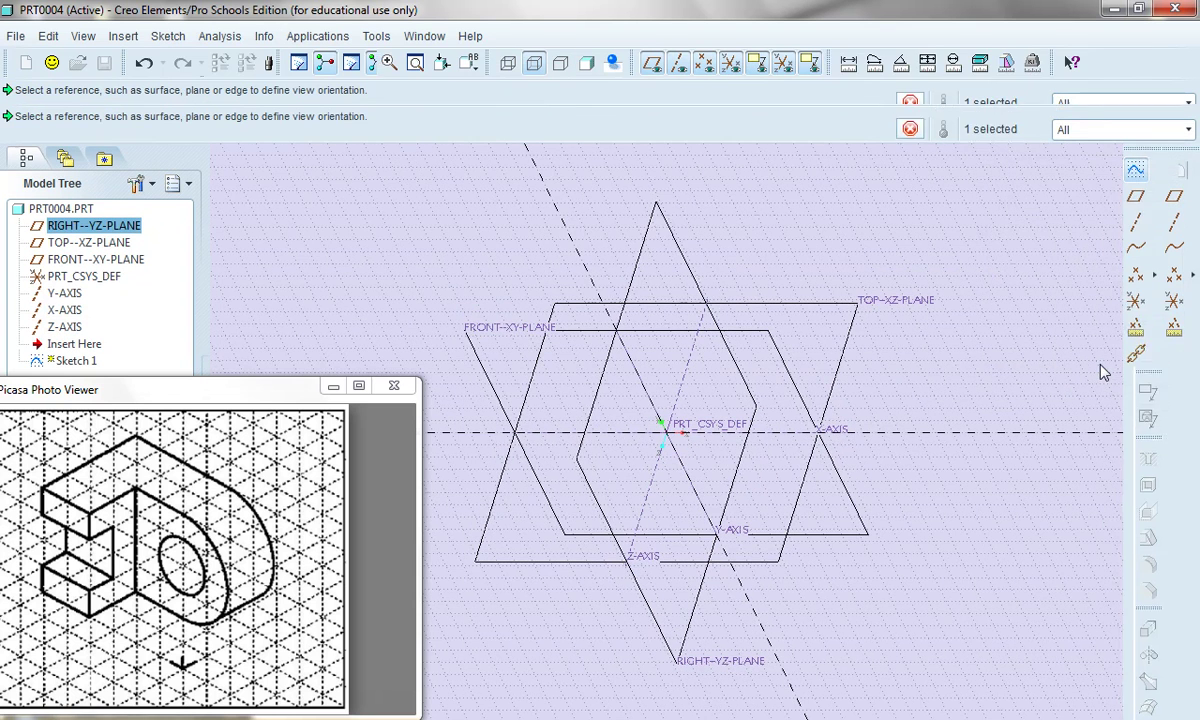
click(797, 63)
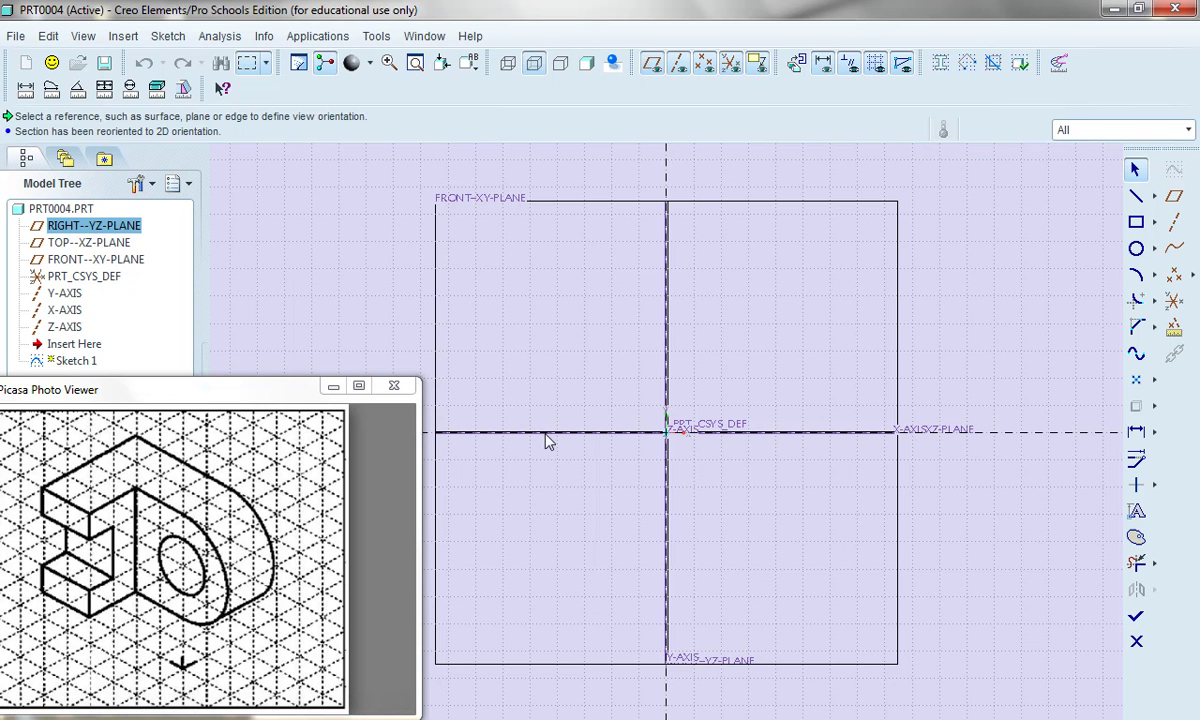
Draw a square about 155 units wide with its lower-left corner at the coordinate system origin
click(1136, 222)
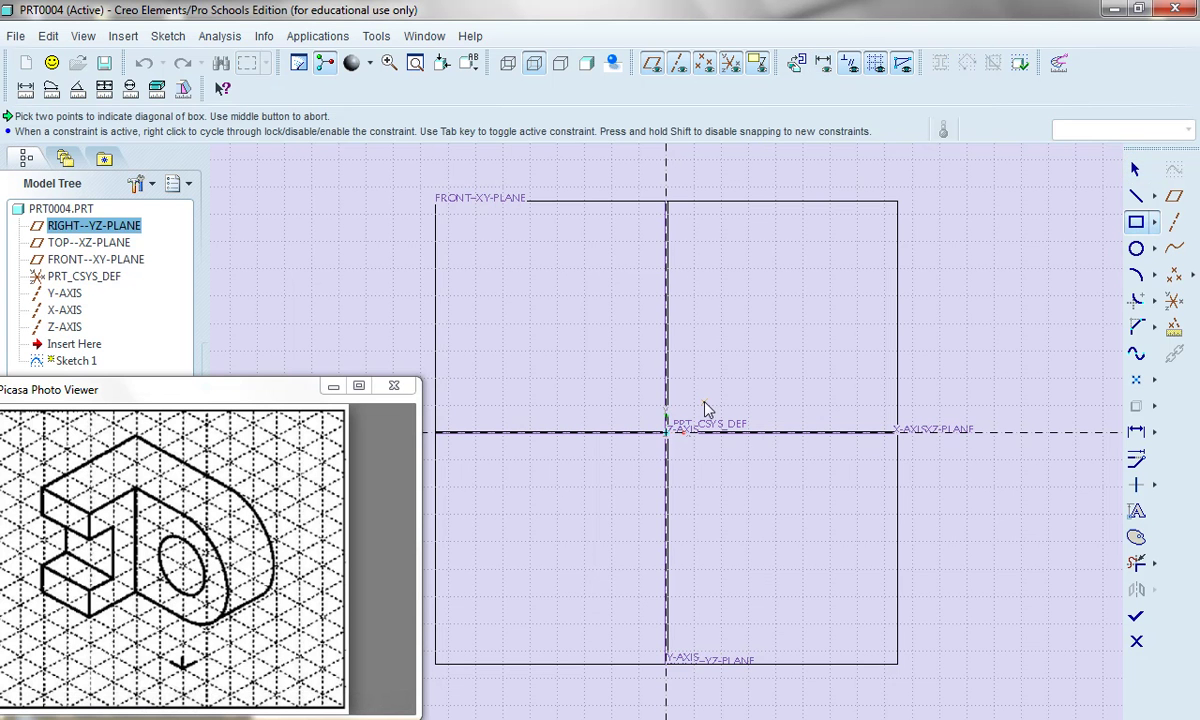
click(667, 432)
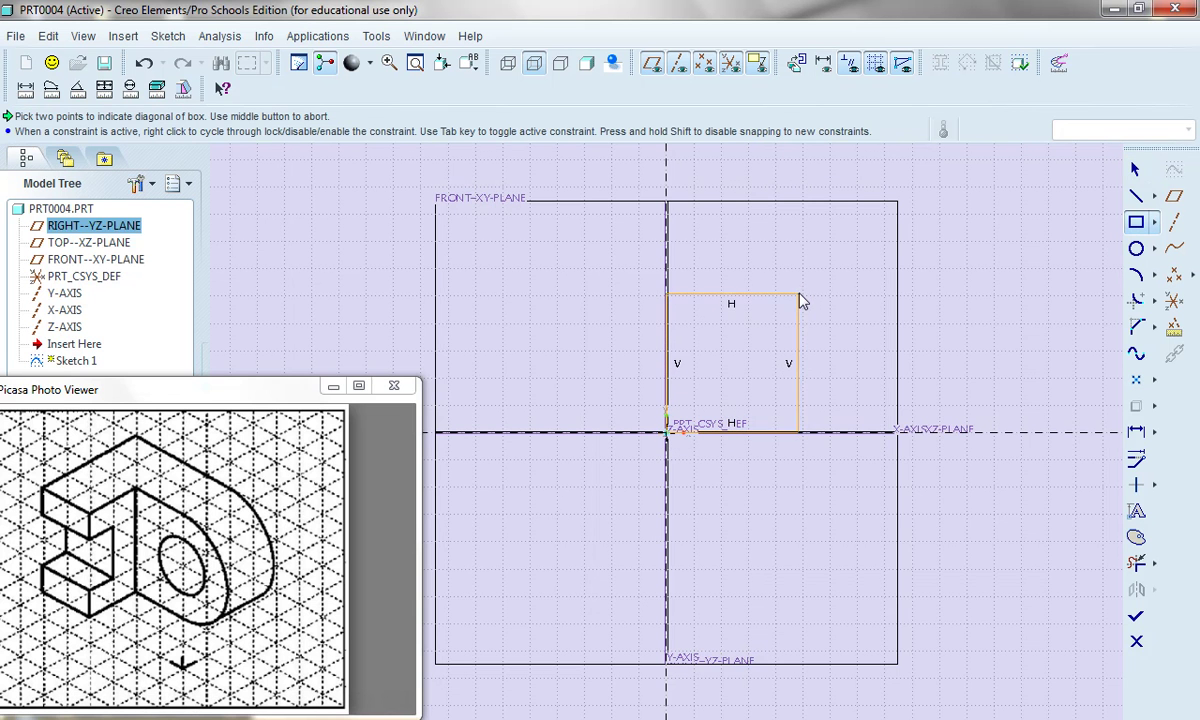
click(808, 294)
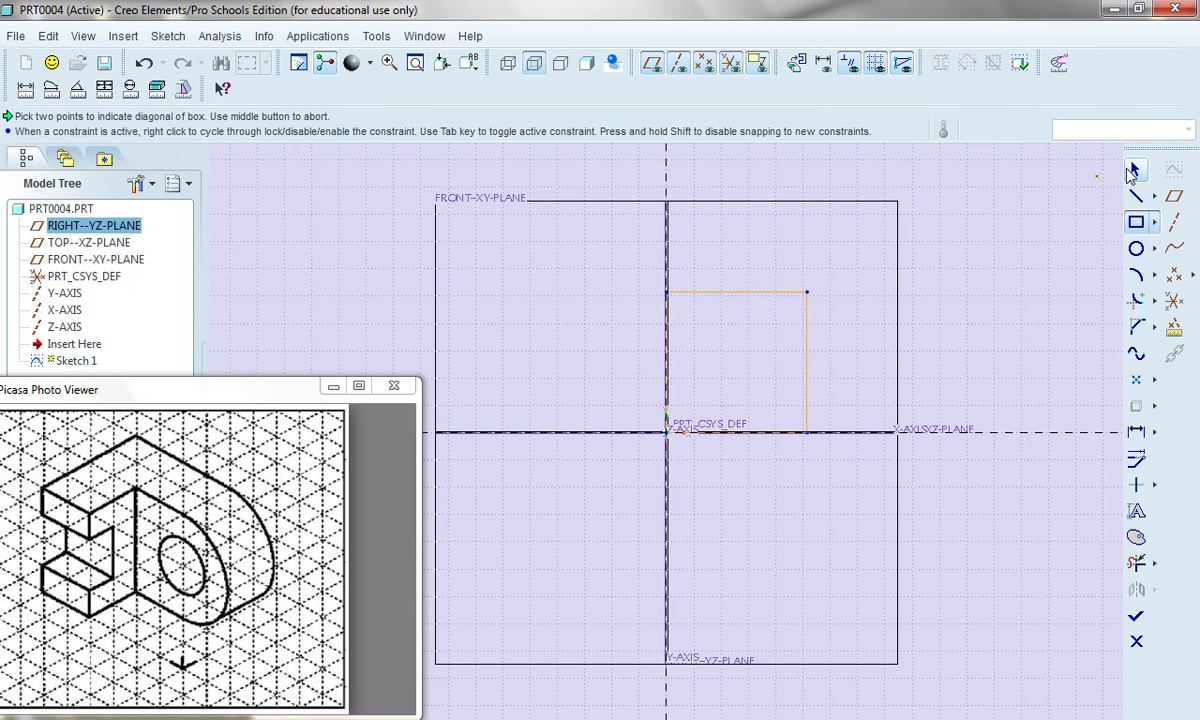
middle_click(1058, 166)
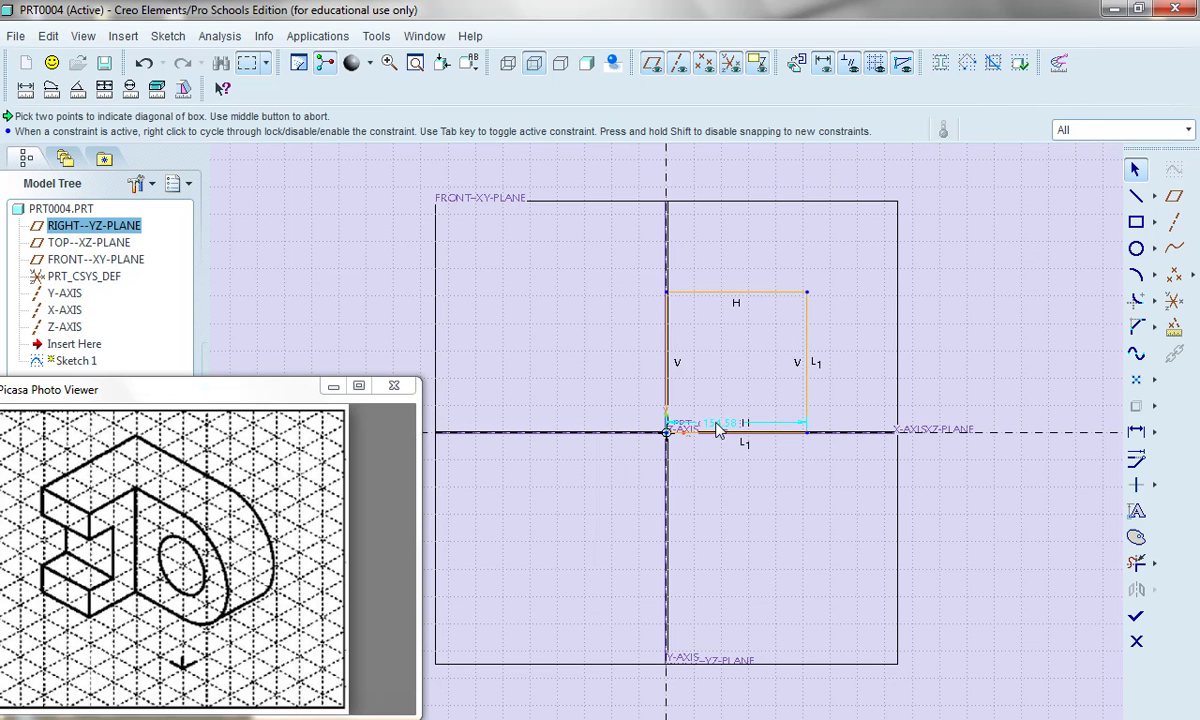
Place the square's width dimension below its bottom edge and set it to 4
drag(717, 428, 739, 480)
double_click(734, 477)
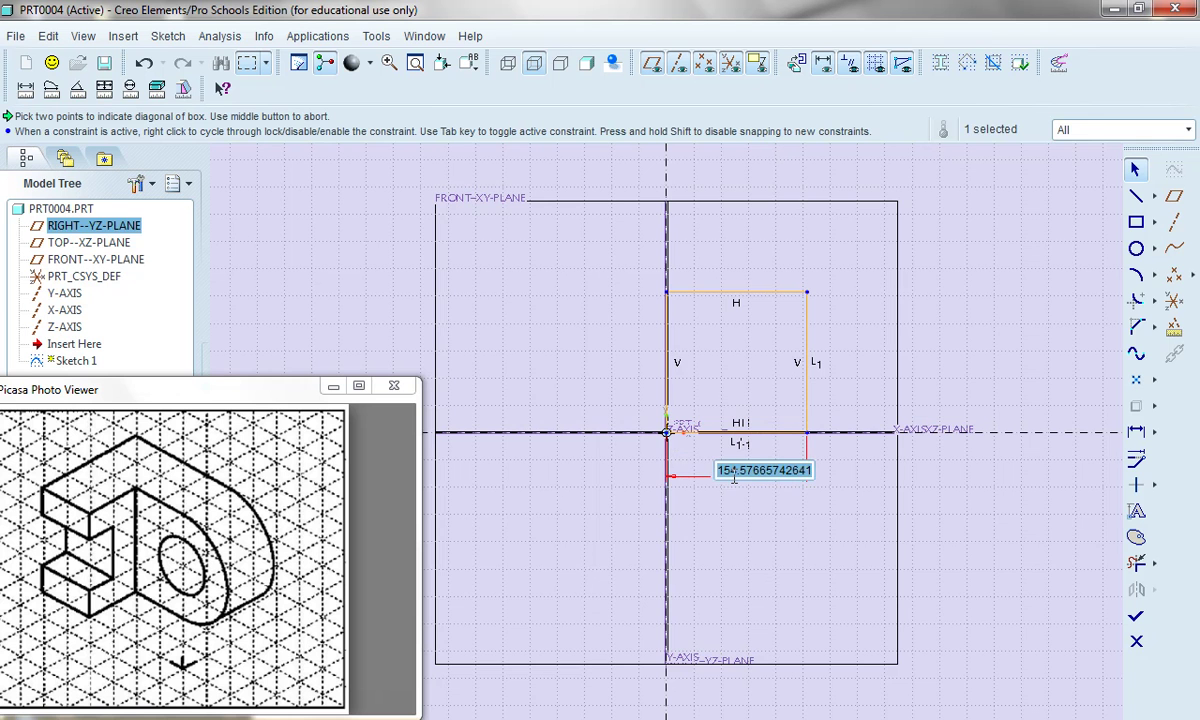
text(4)
key(Return)
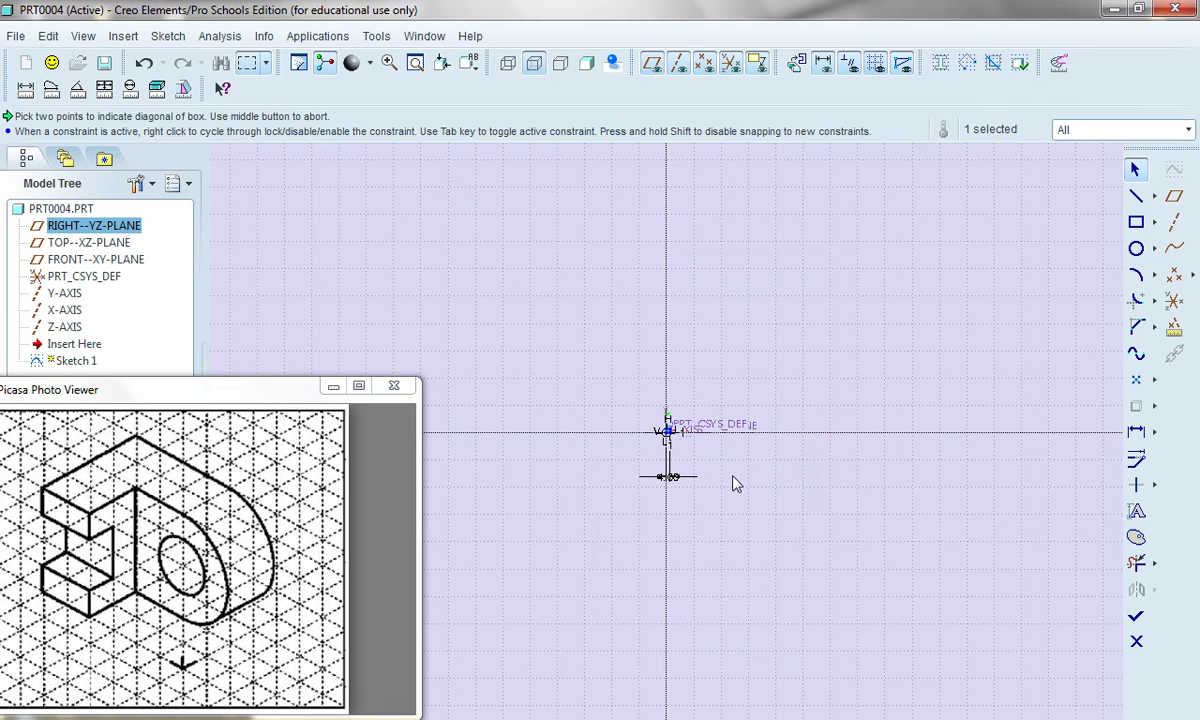
Hide the display of datum planes and axes around the square
click(420, 62)
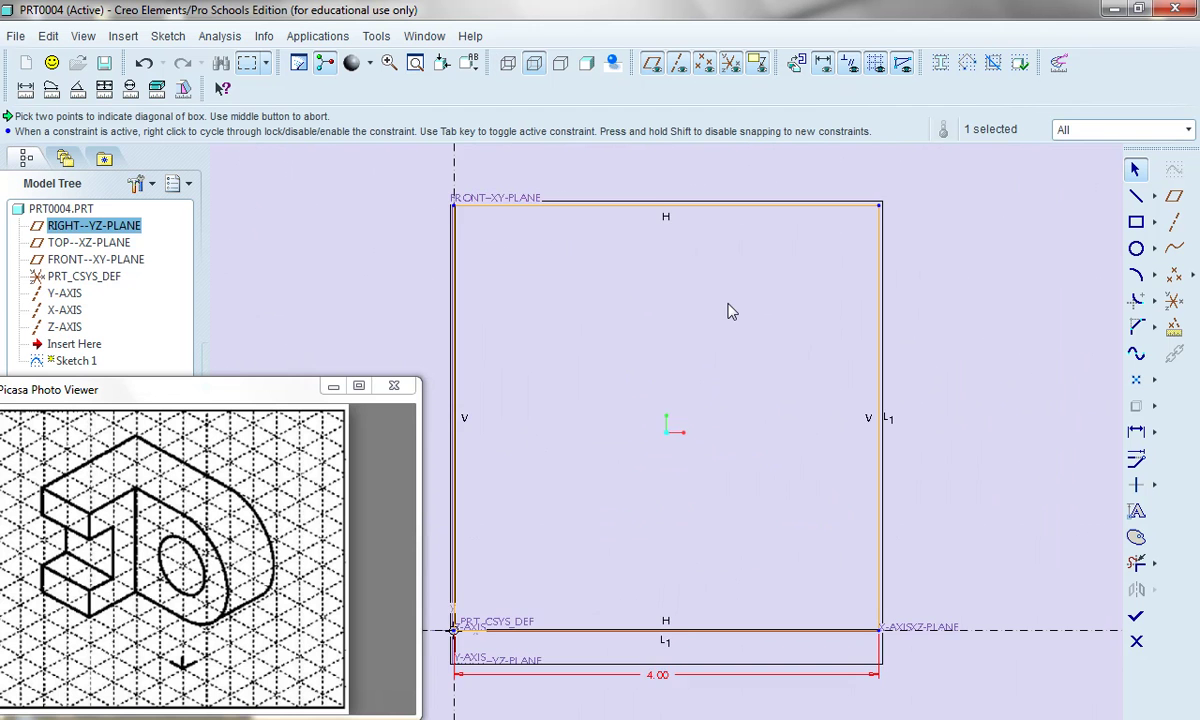
scroll(715, 305, up, 2)
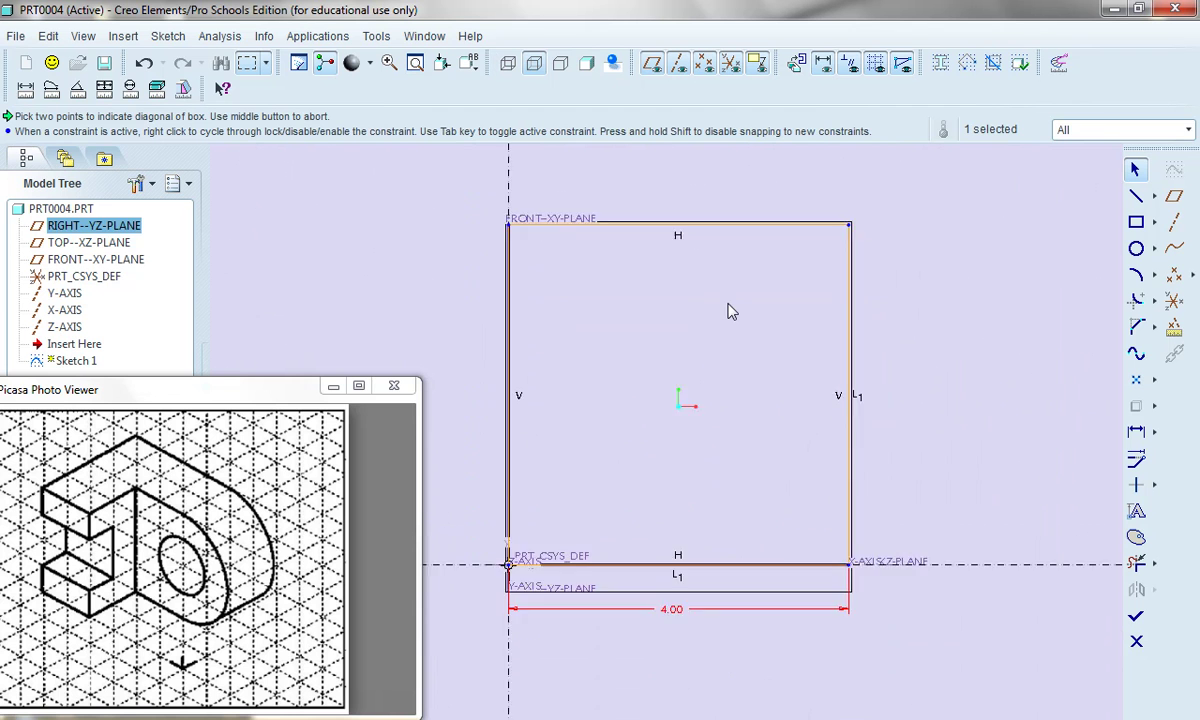
click(650, 66)
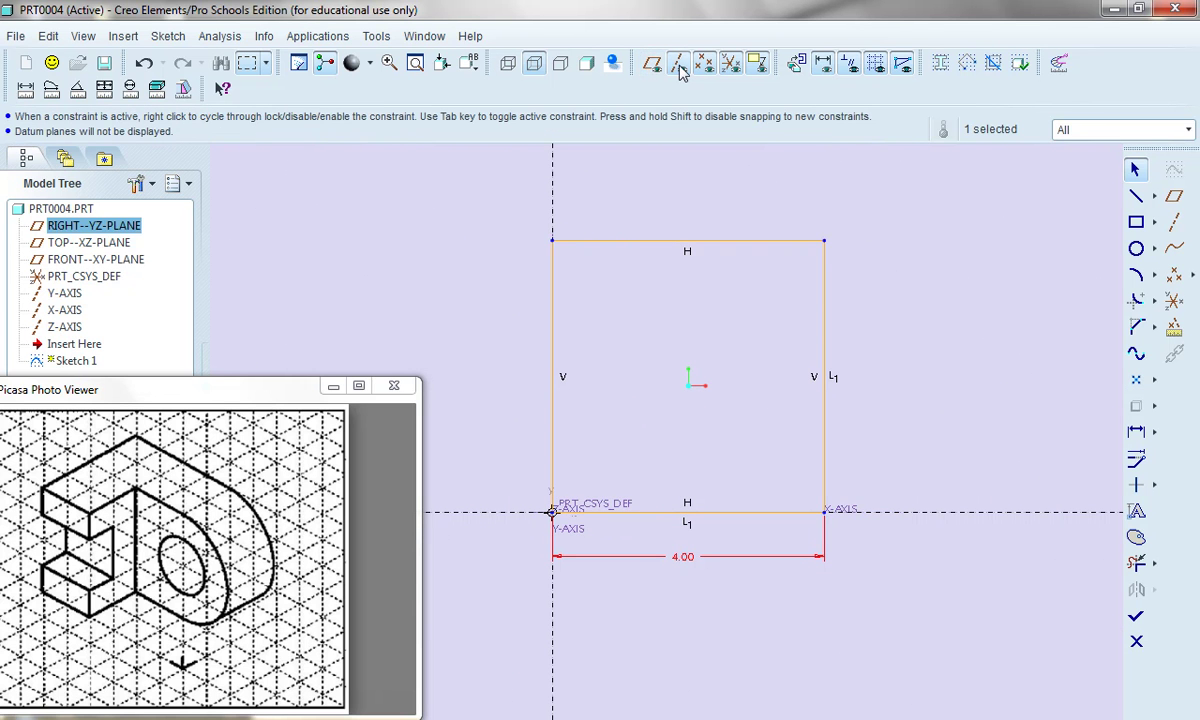
click(679, 67)
Draw a circle centred on the midpoint of the square's right side and passing through that side's end points
scroll(1002, 410, up, 2)
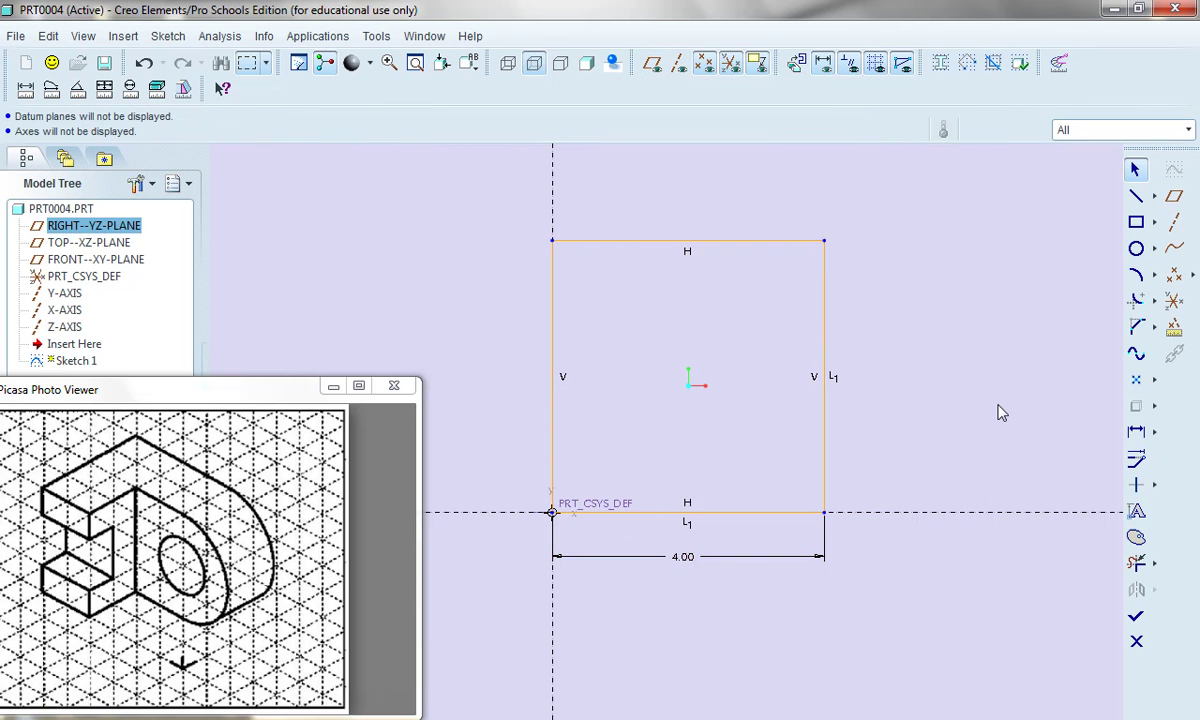
mouse_move(1002, 410)
middle_down()
mouse_move(959, 402)
mouse_move(975, 429)
mouse_move(964, 442)
middle_up()
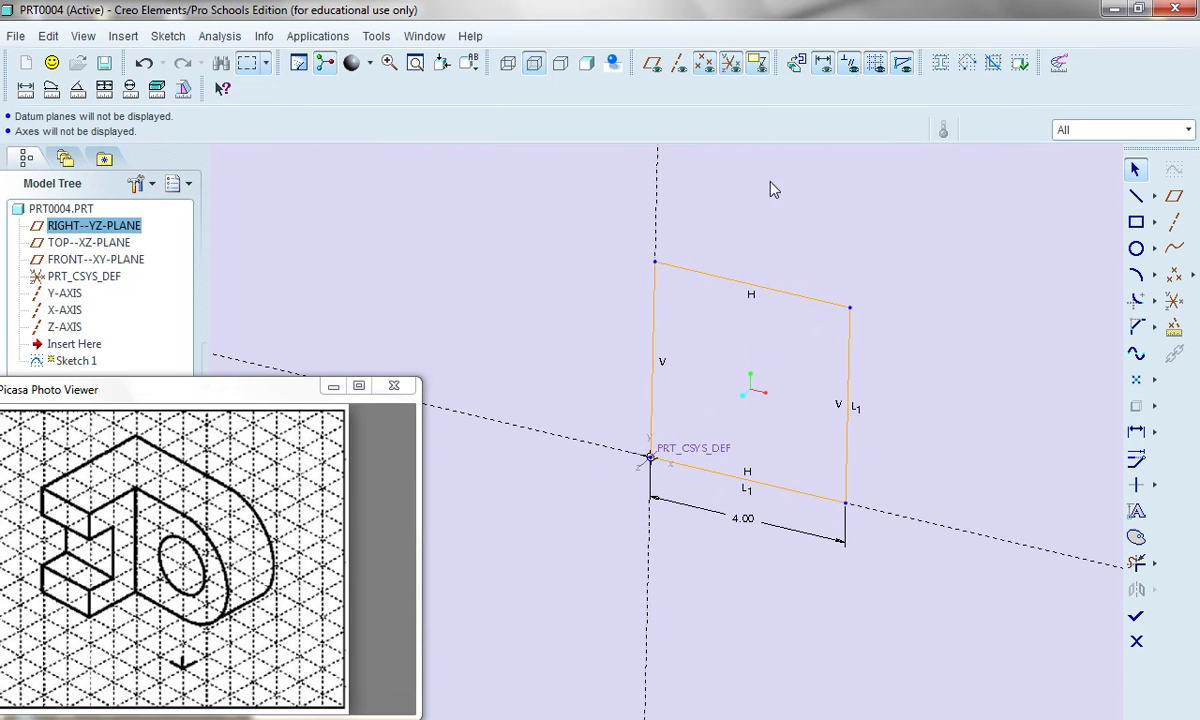
click(796, 61)
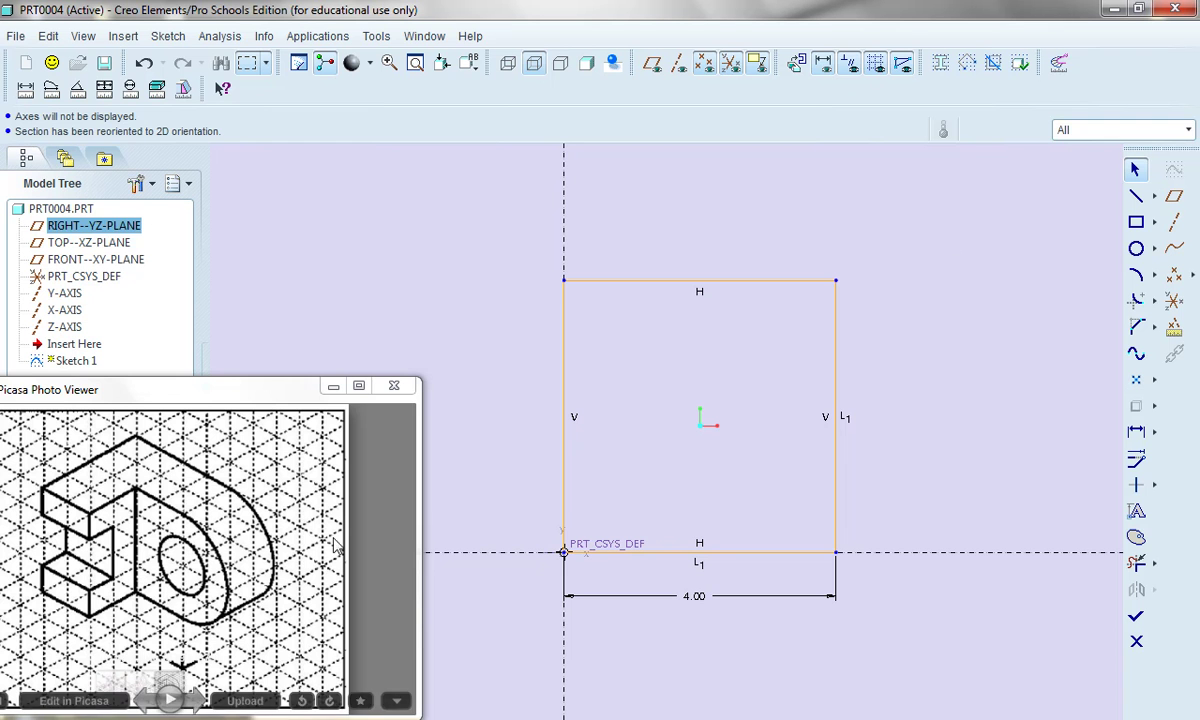
click(1136, 248)
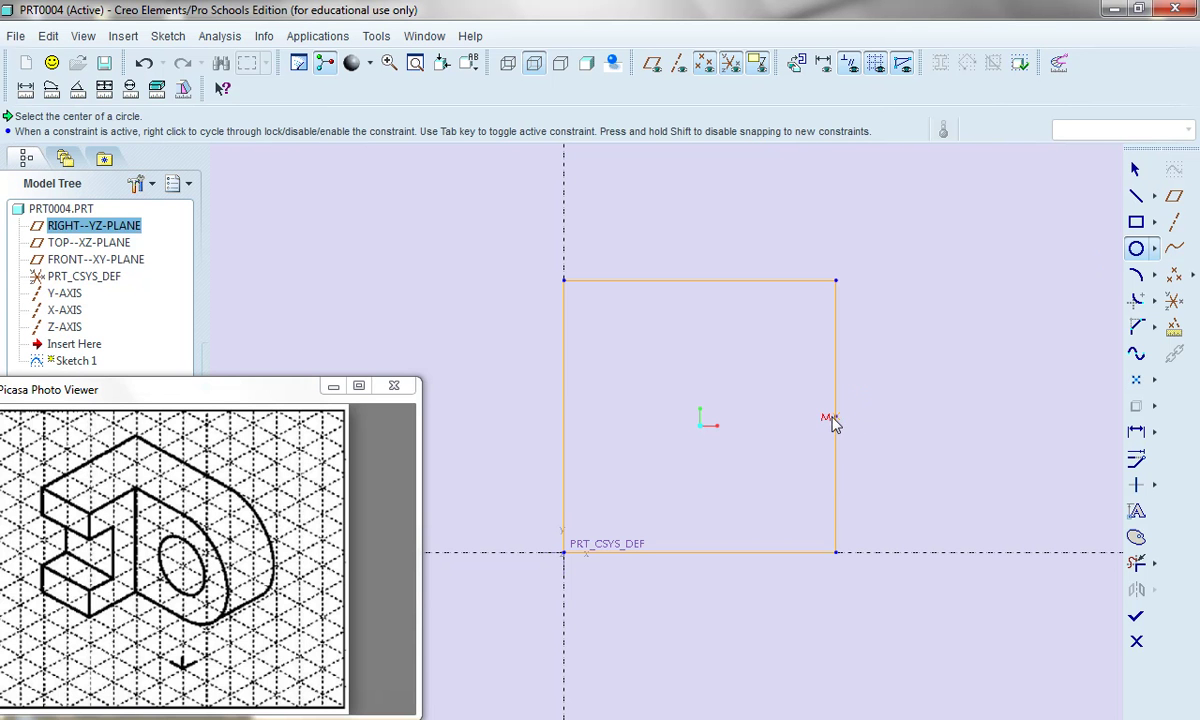
click(836, 416)
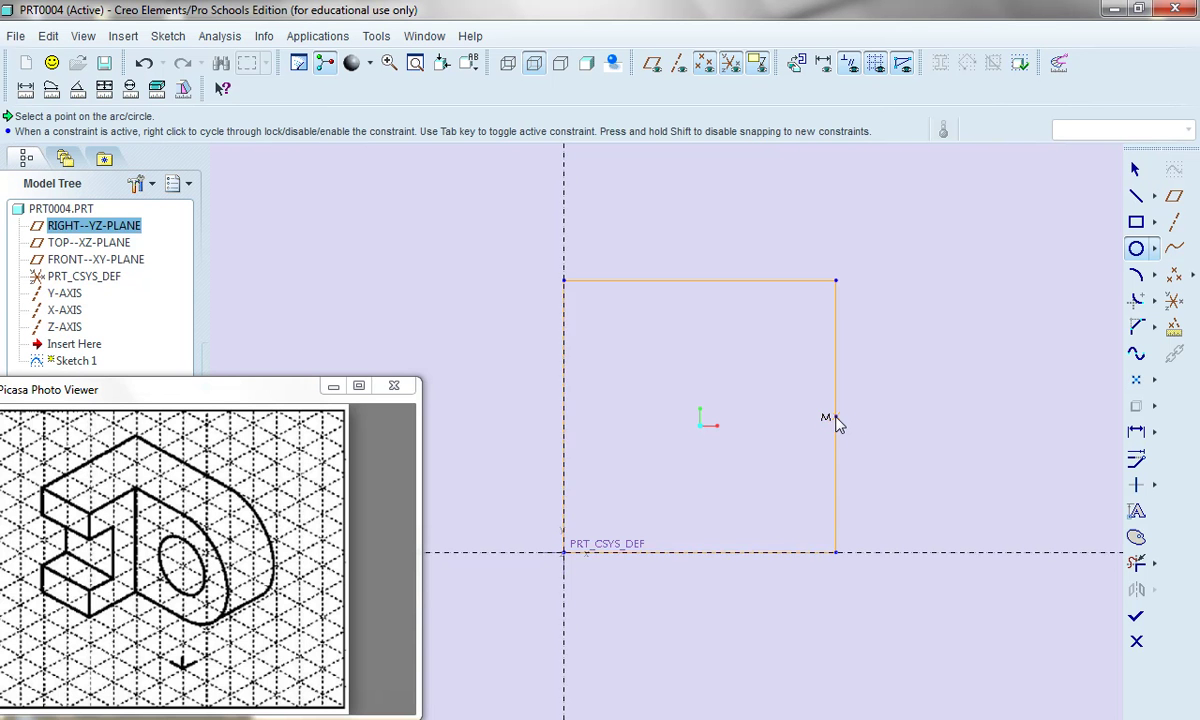
click(837, 284)
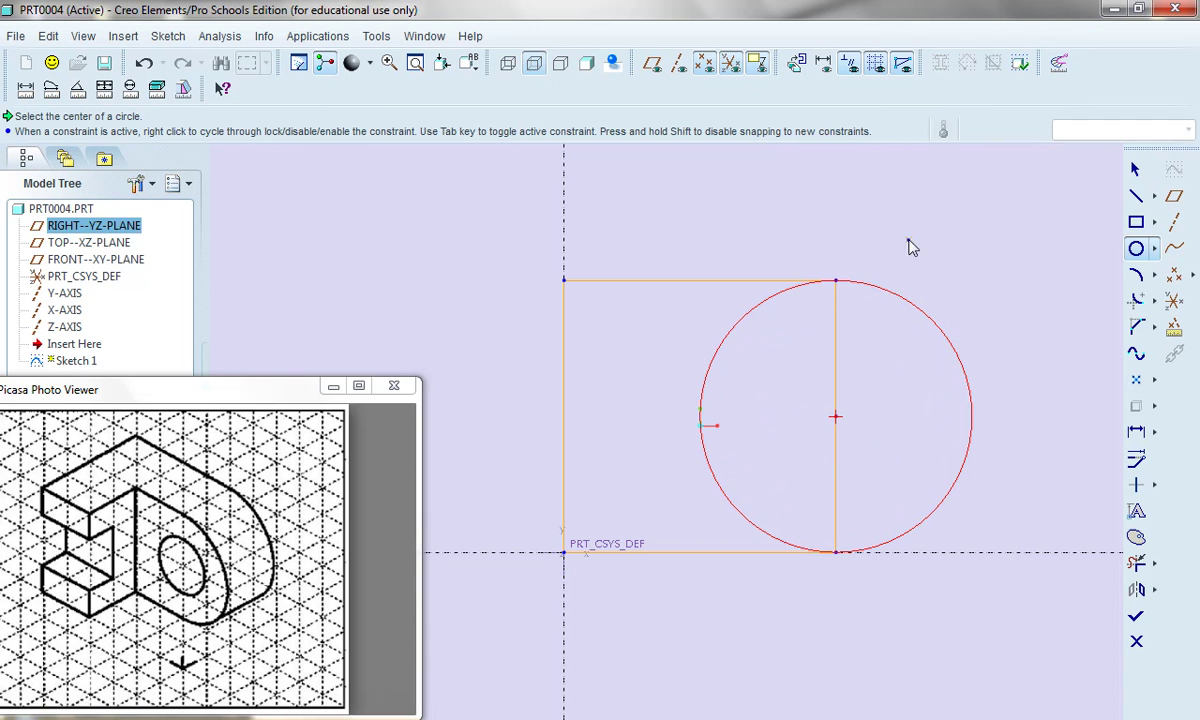
middle_click(1067, 168)
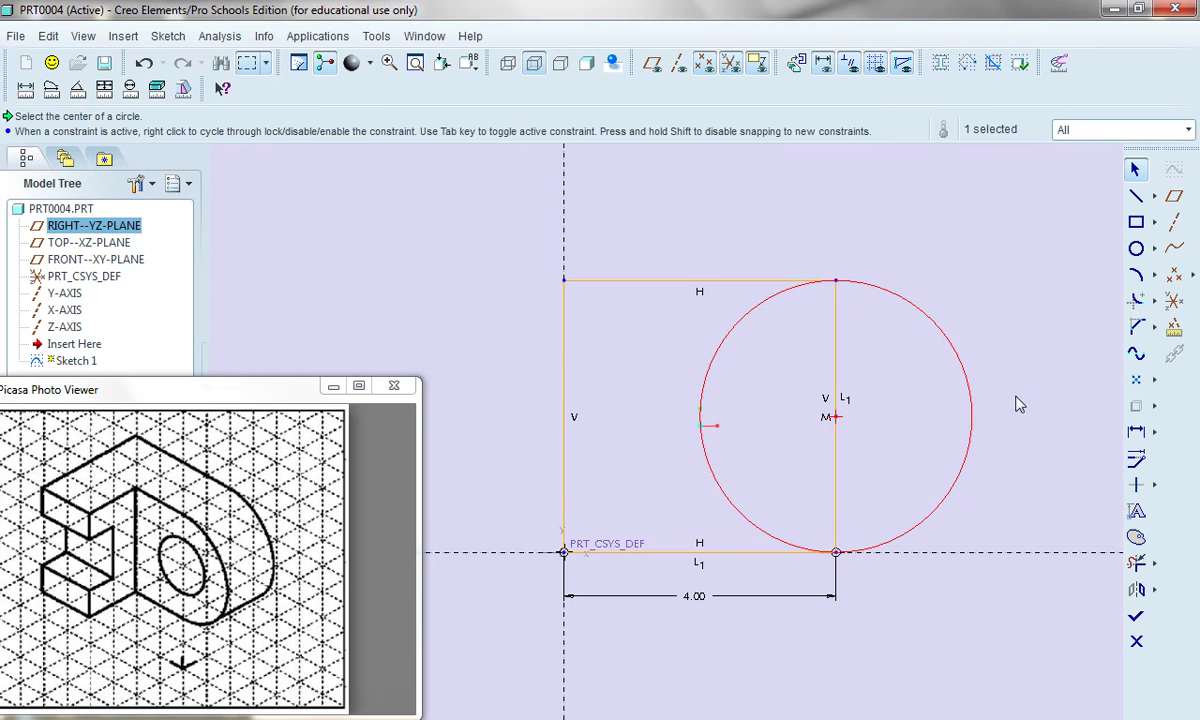
Trim away the circle's left half and the square's right side to leave a single D-shaped outline
click(1138, 565)
click(750, 322)
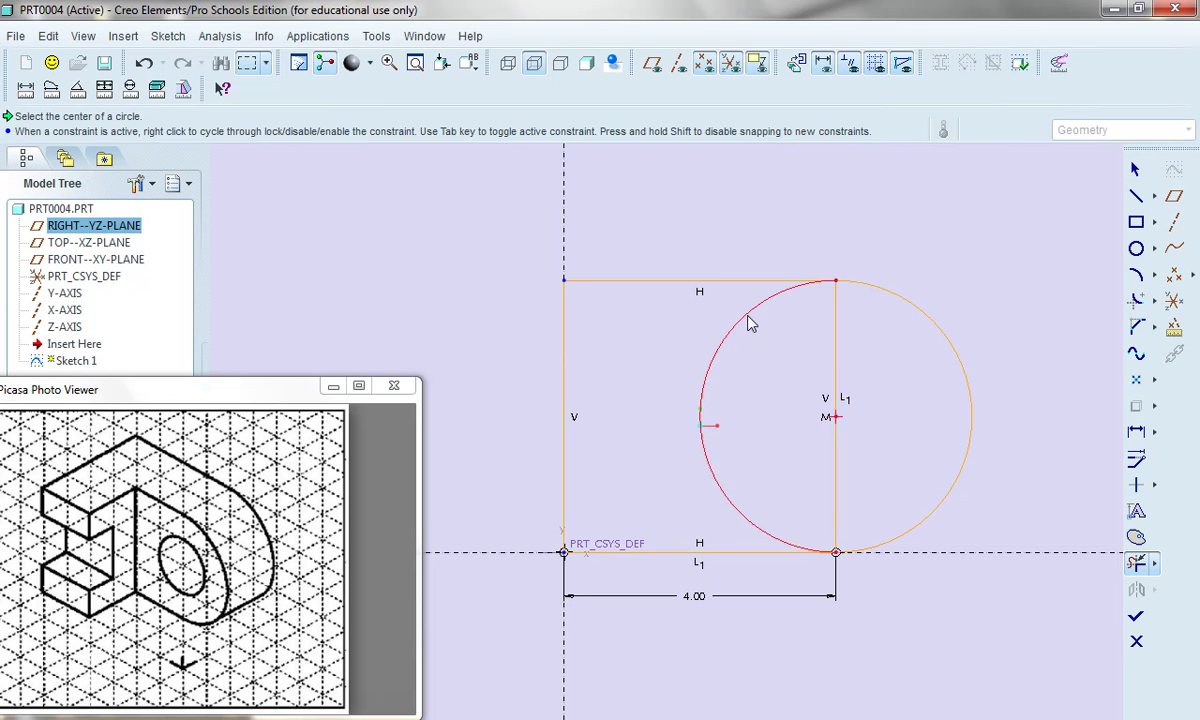
click(837, 340)
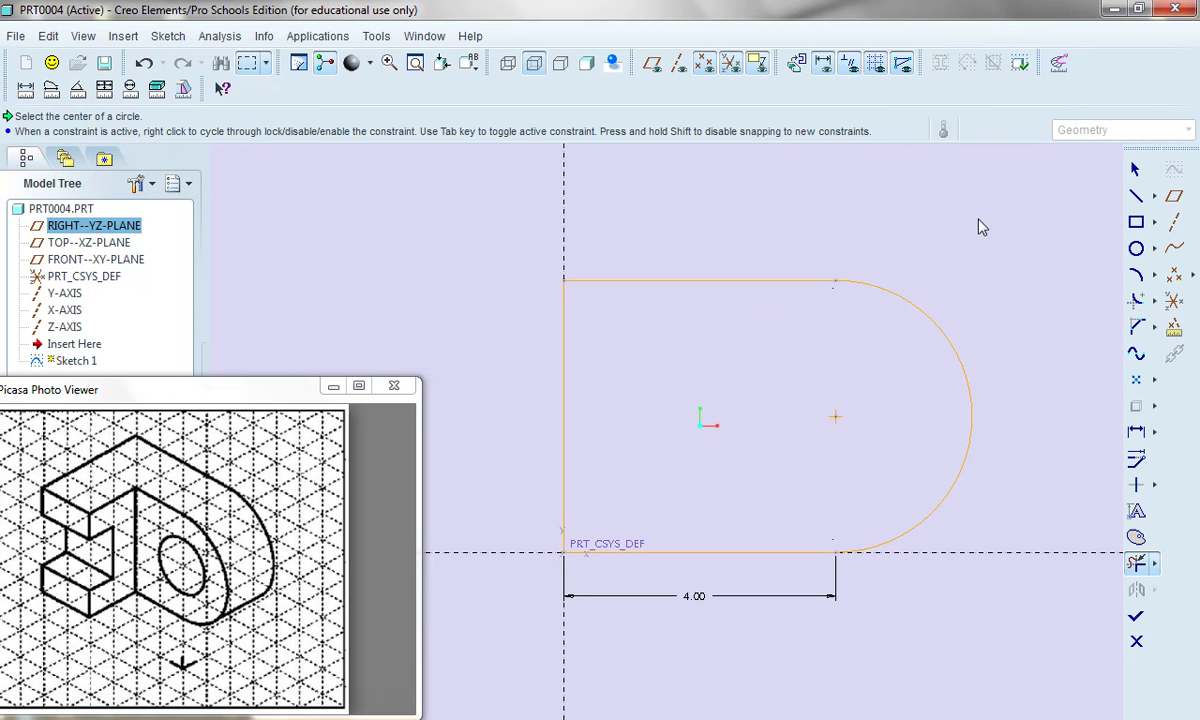
Draw a smaller circle about 1.53 in diameter, concentric with the outline's rounded end
click(1136, 249)
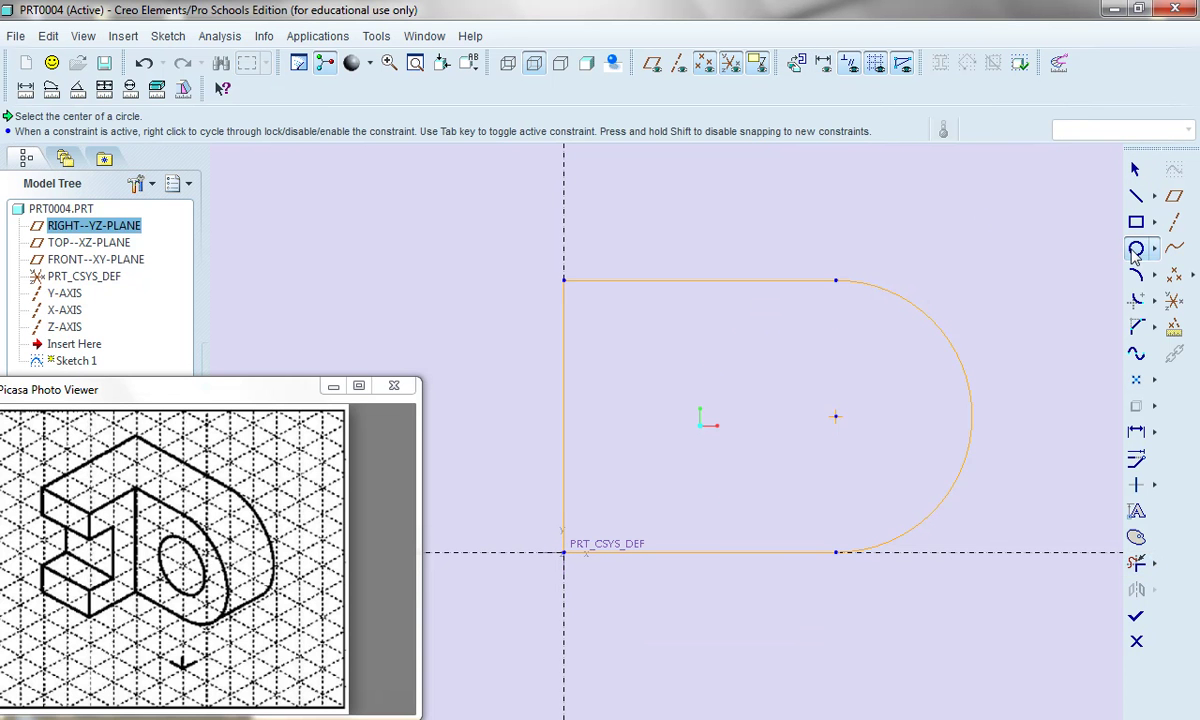
click(838, 419)
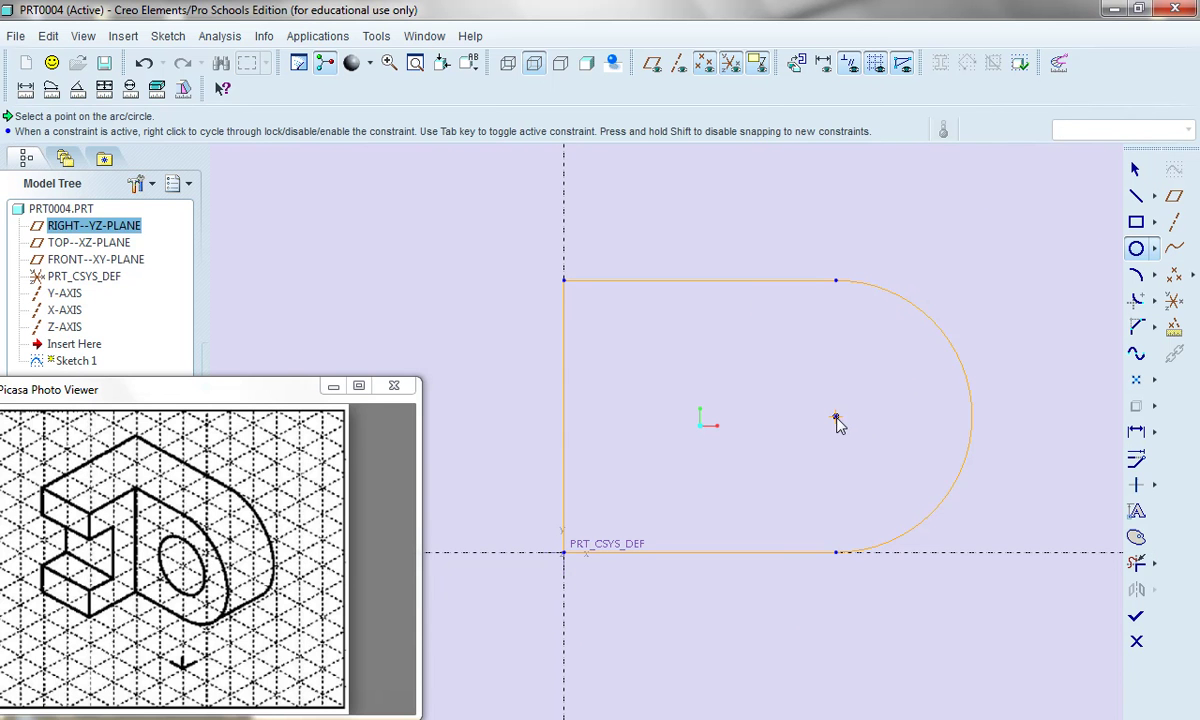
click(885, 398)
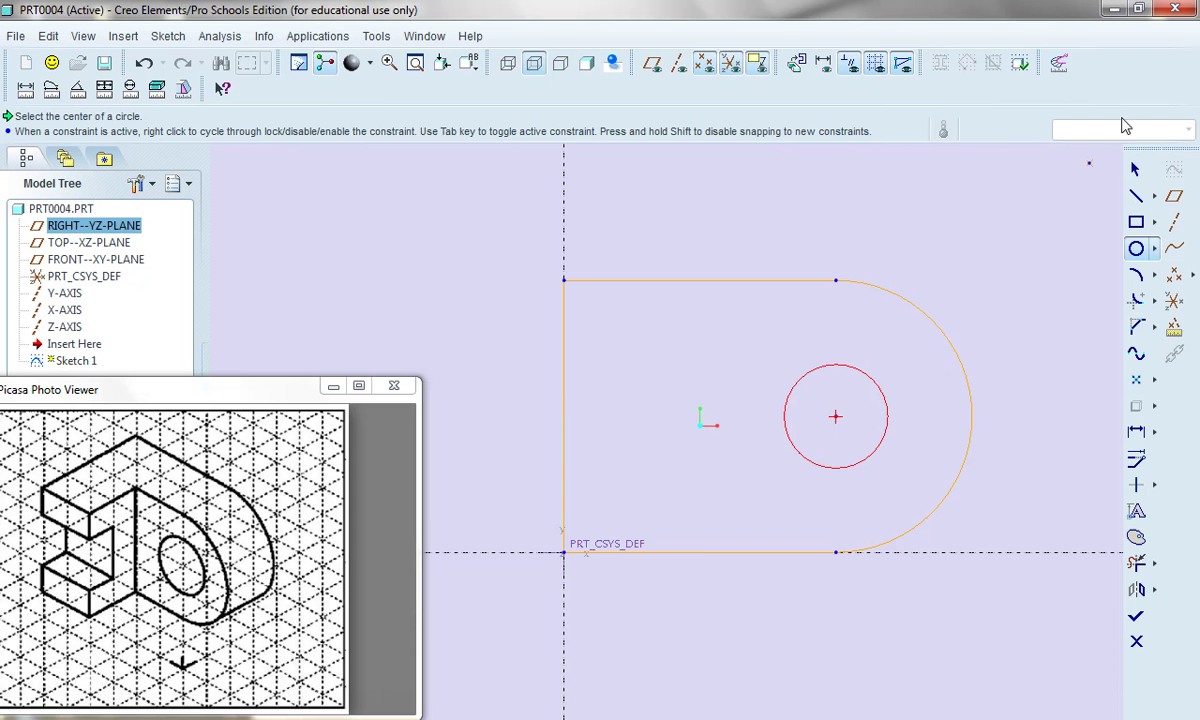
click(1134, 169)
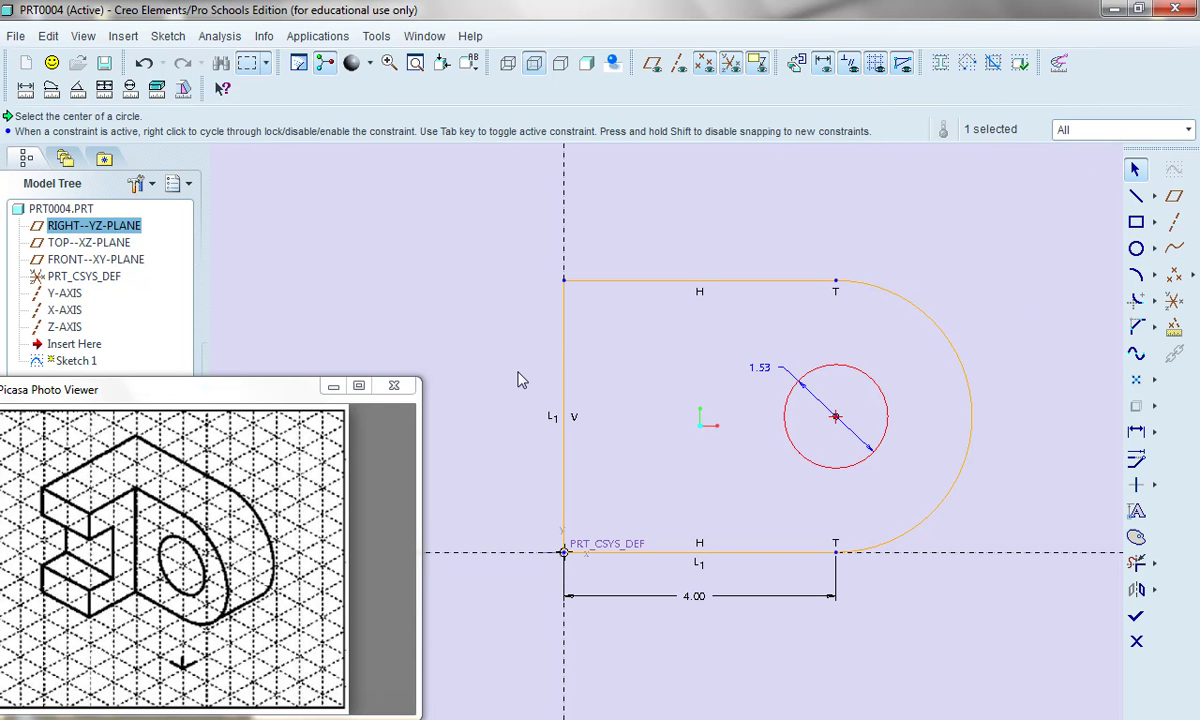
Set the inner circle's diameter to 2 and finish the sketch
double_click(760, 367)
text(2)
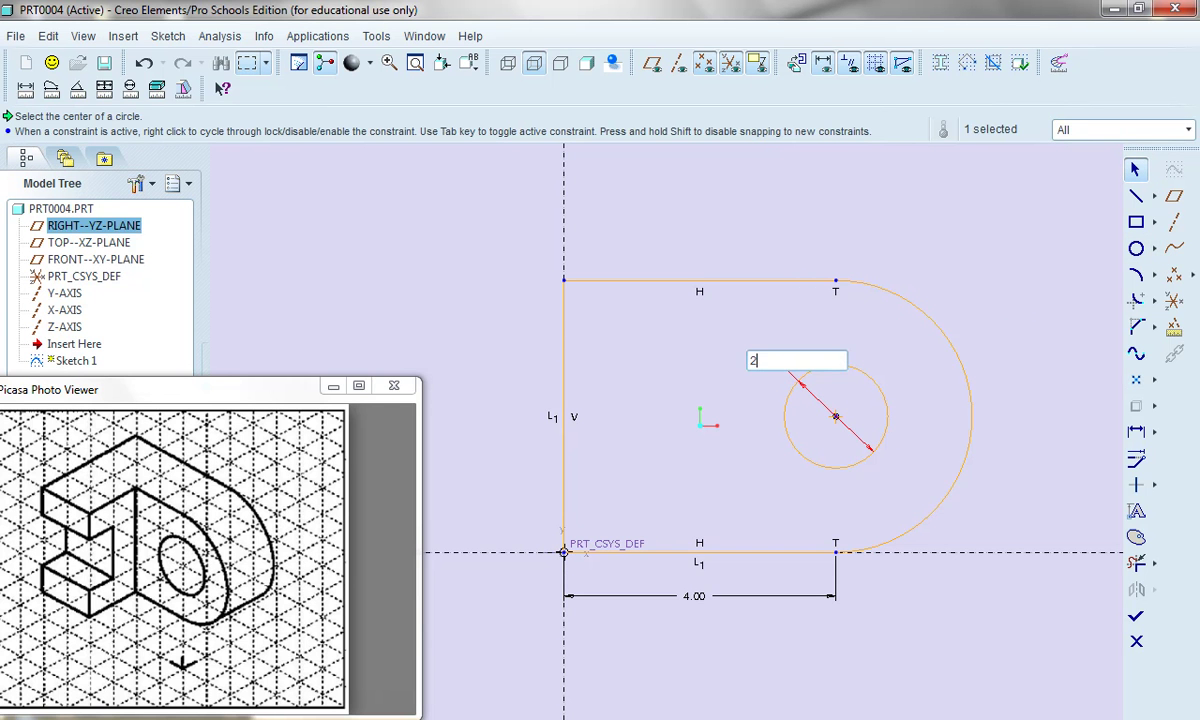
key(Return)
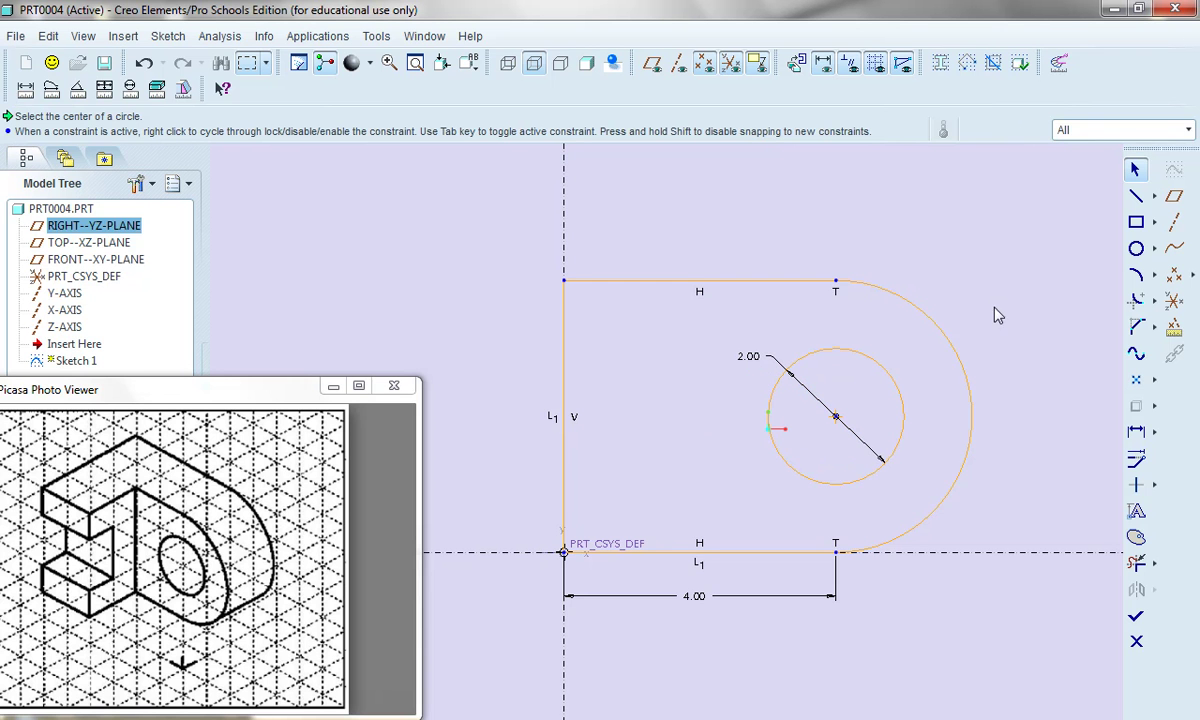
click(1136, 616)
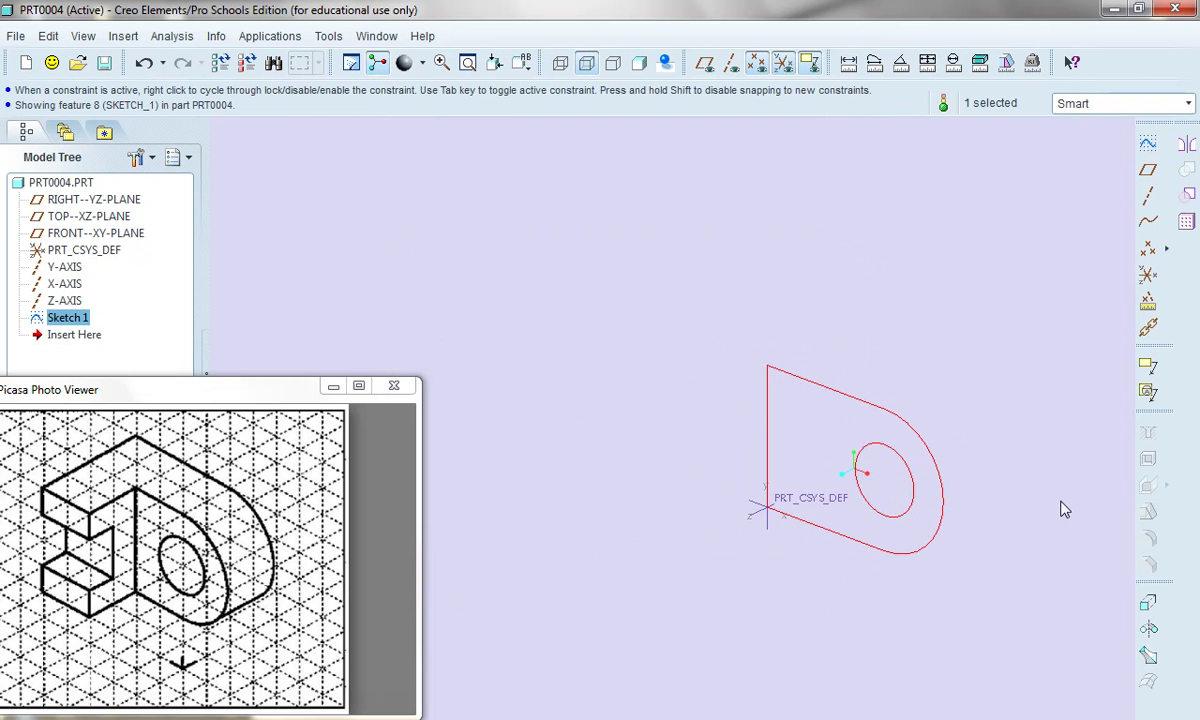
Extrude the D-shaped sketch as a solid to a depth of 2.00
click(1147, 603)
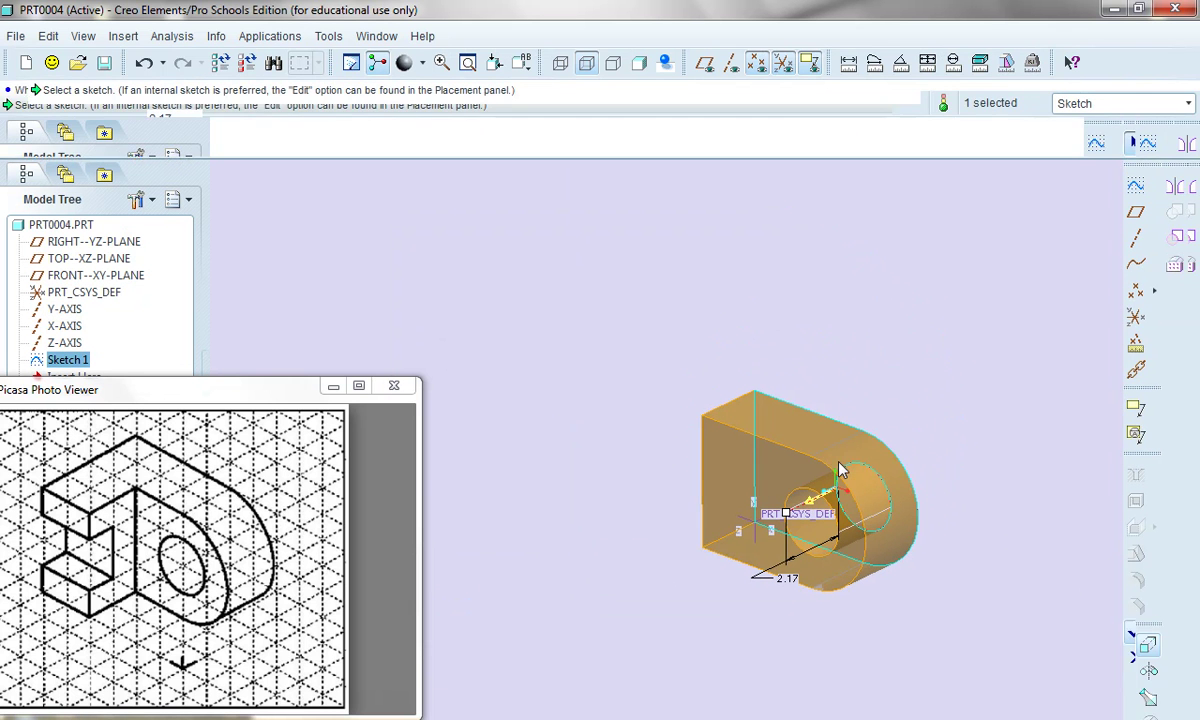
mouse_move(785, 515)
mouse_down()
mouse_move(775, 520)
mouse_move(790, 512)
mouse_up()
click(1156, 119)
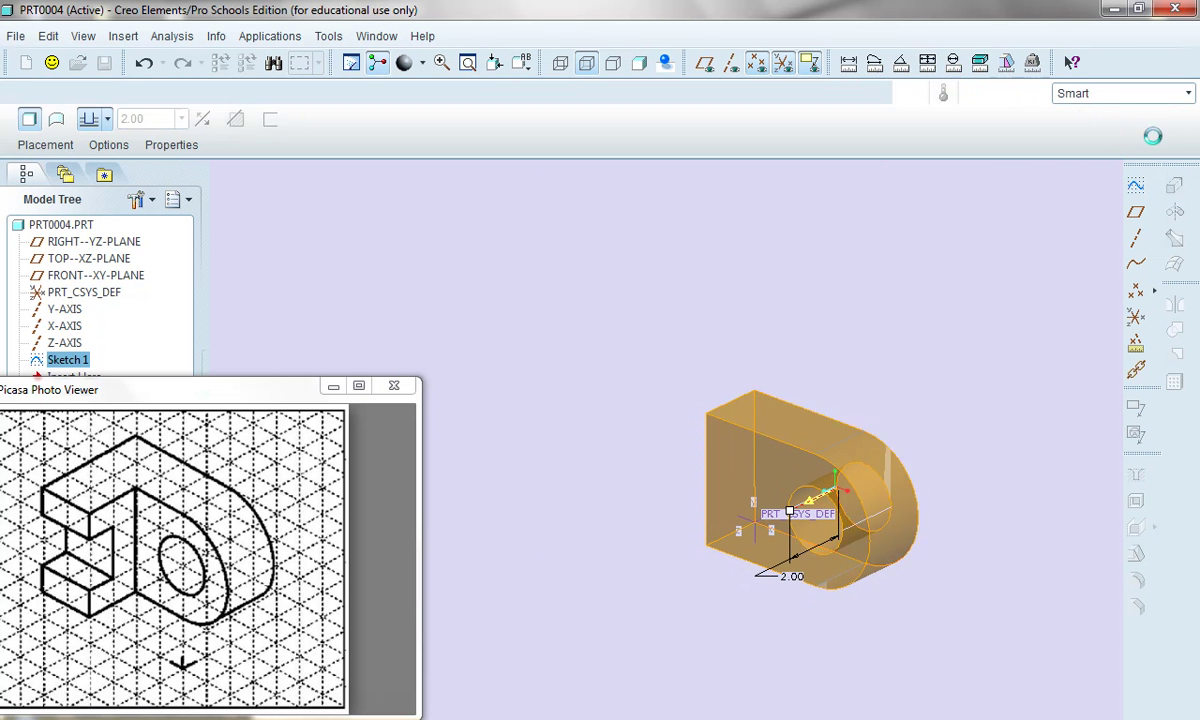
Start a new sketch on the front face of the extruded body with the RIGHT--YZ-PLANE as the right reference
scroll(926, 622, up, 2)
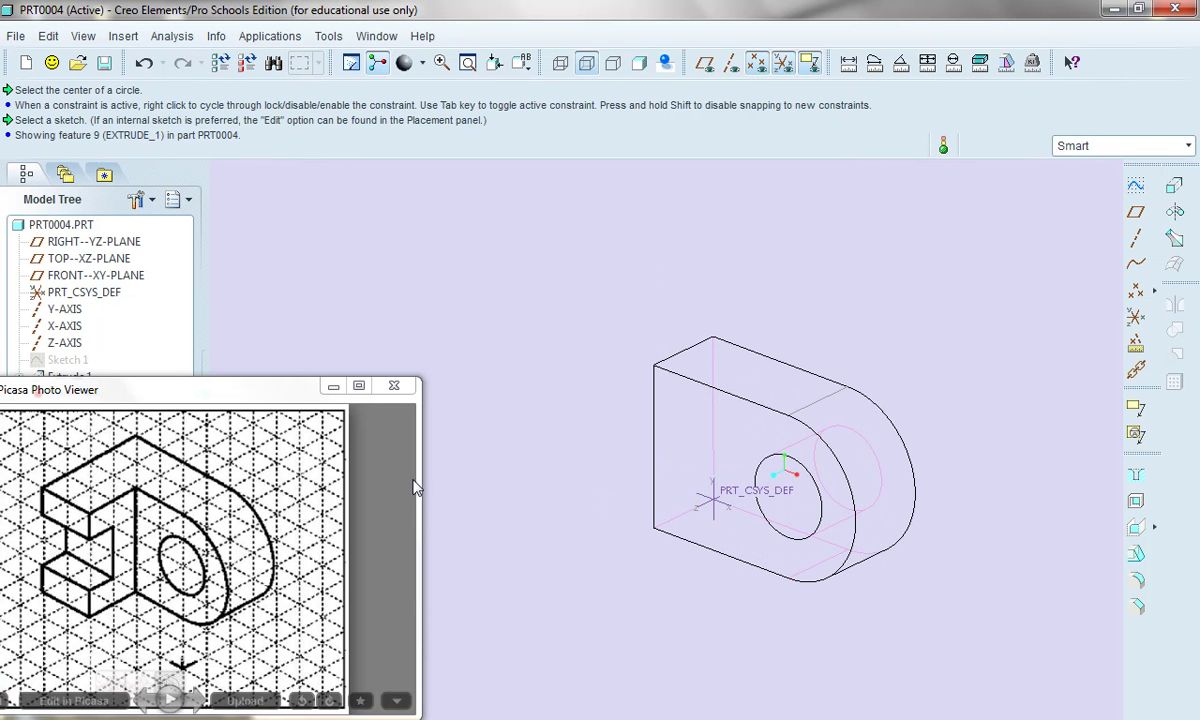
click(1140, 190)
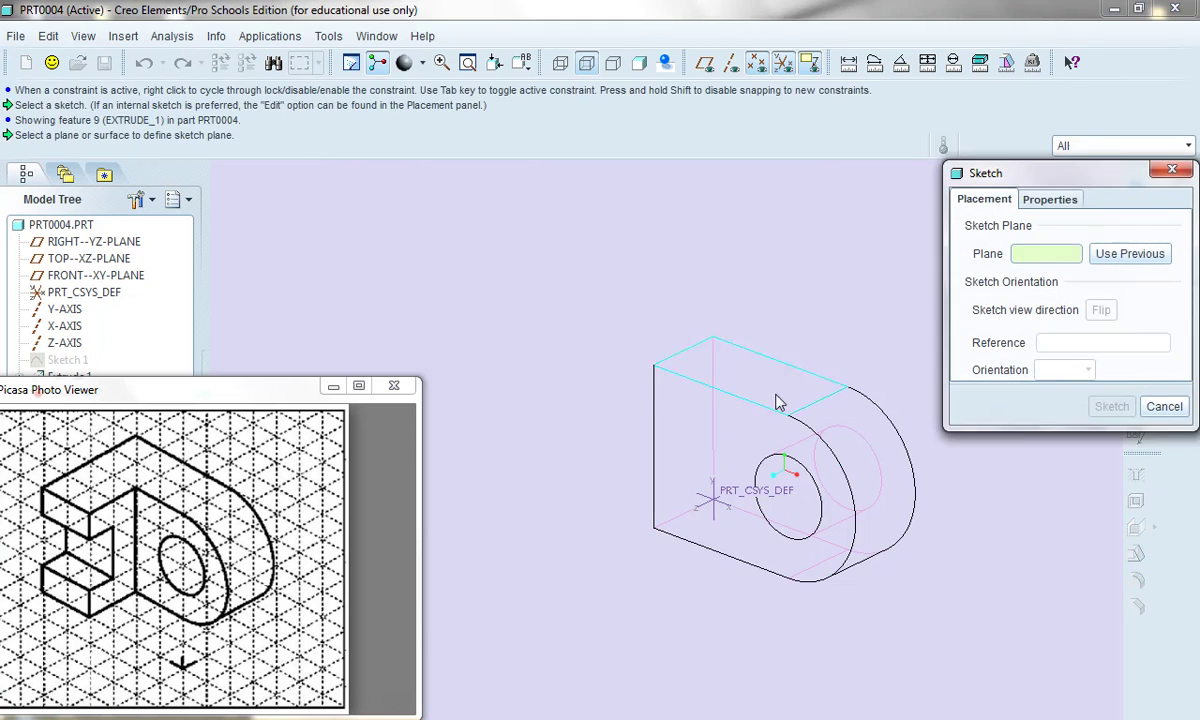
click(700, 430)
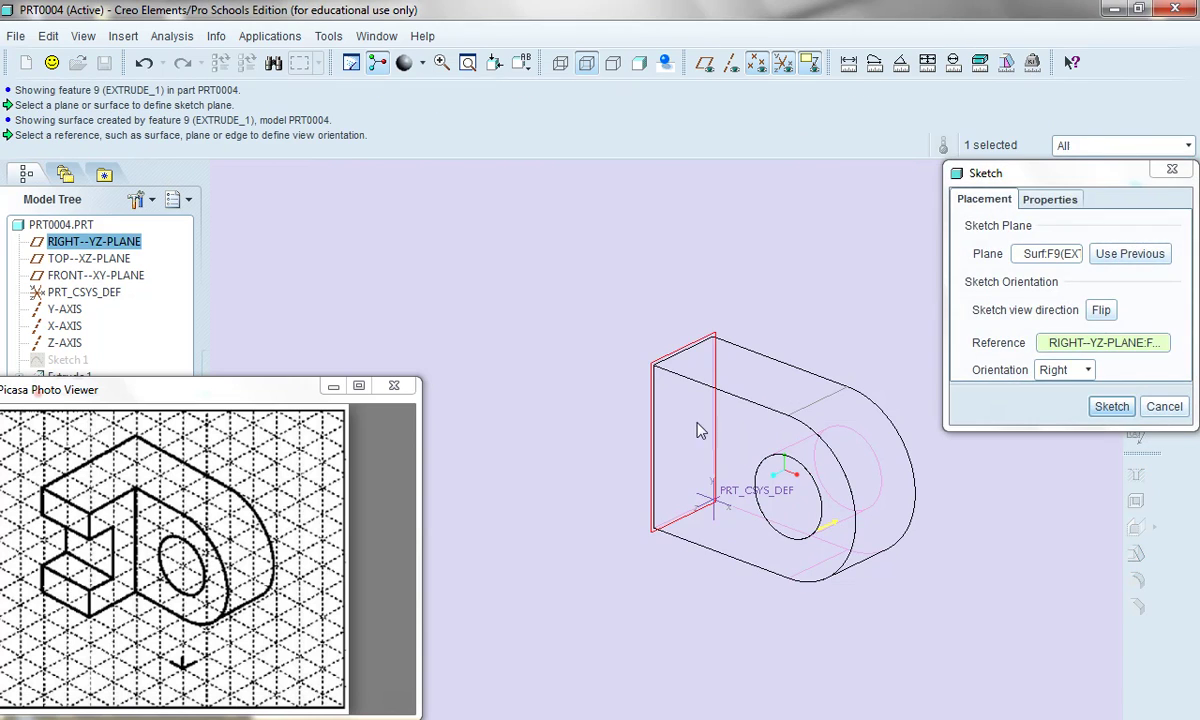
click(1111, 406)
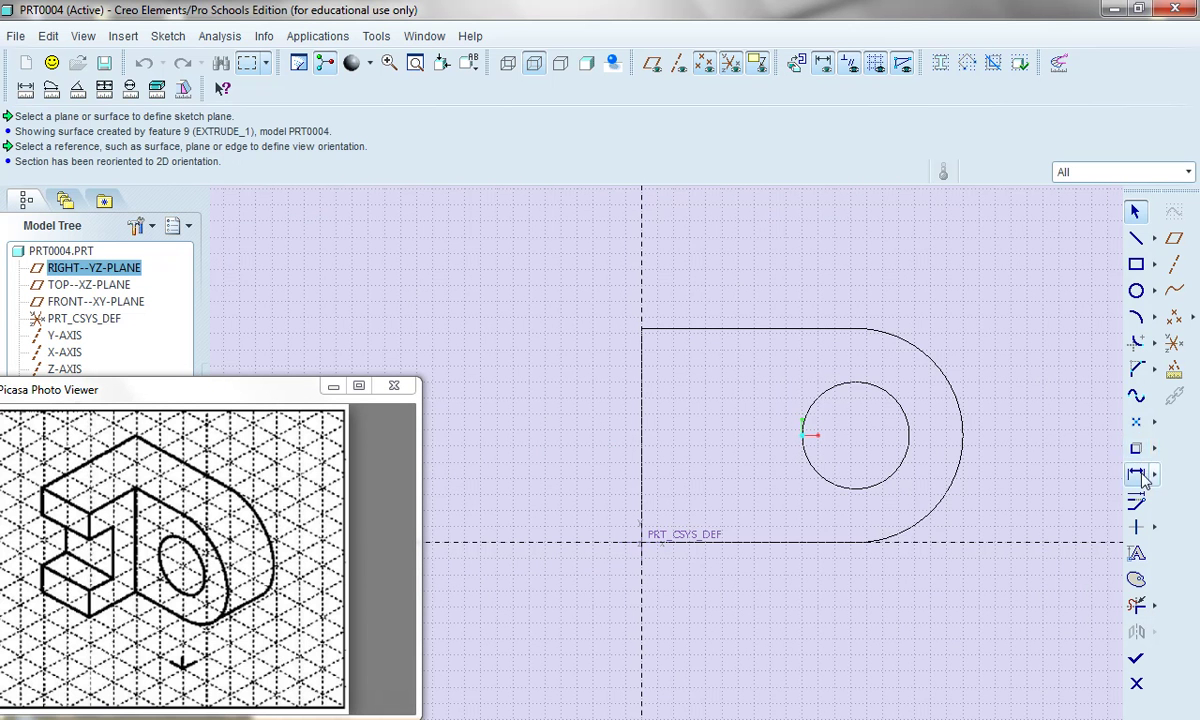
Draw a rectangle about 1.74 wide and 3.60 high from the body's lower-left corner at the sketch origin
click(1136, 266)
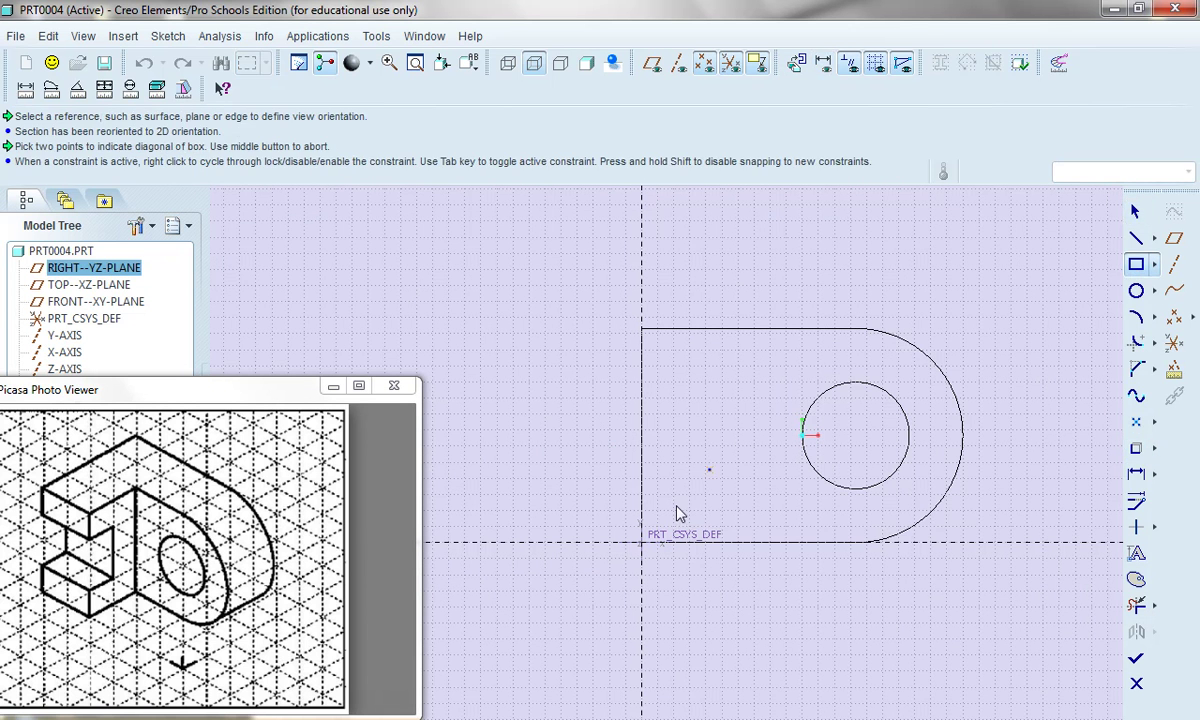
click(641, 543)
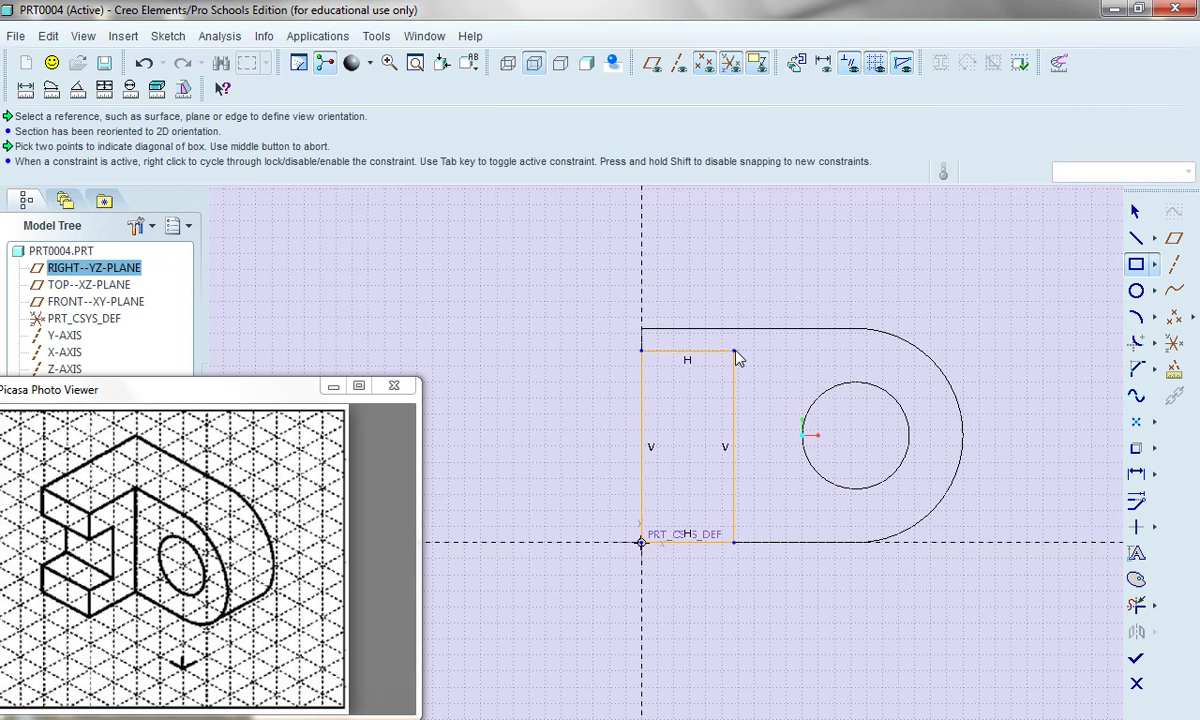
click(737, 358)
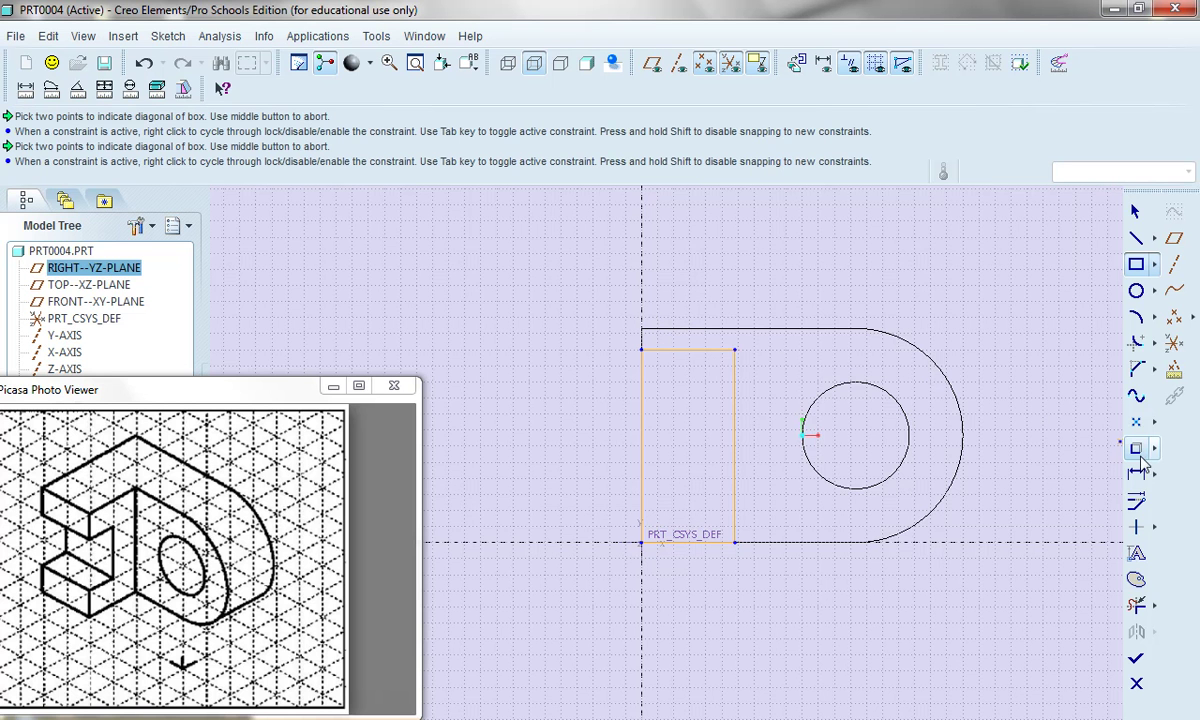
Make the rectangle's top side coincident with the straight top edge of the extruded body
click(1155, 530)
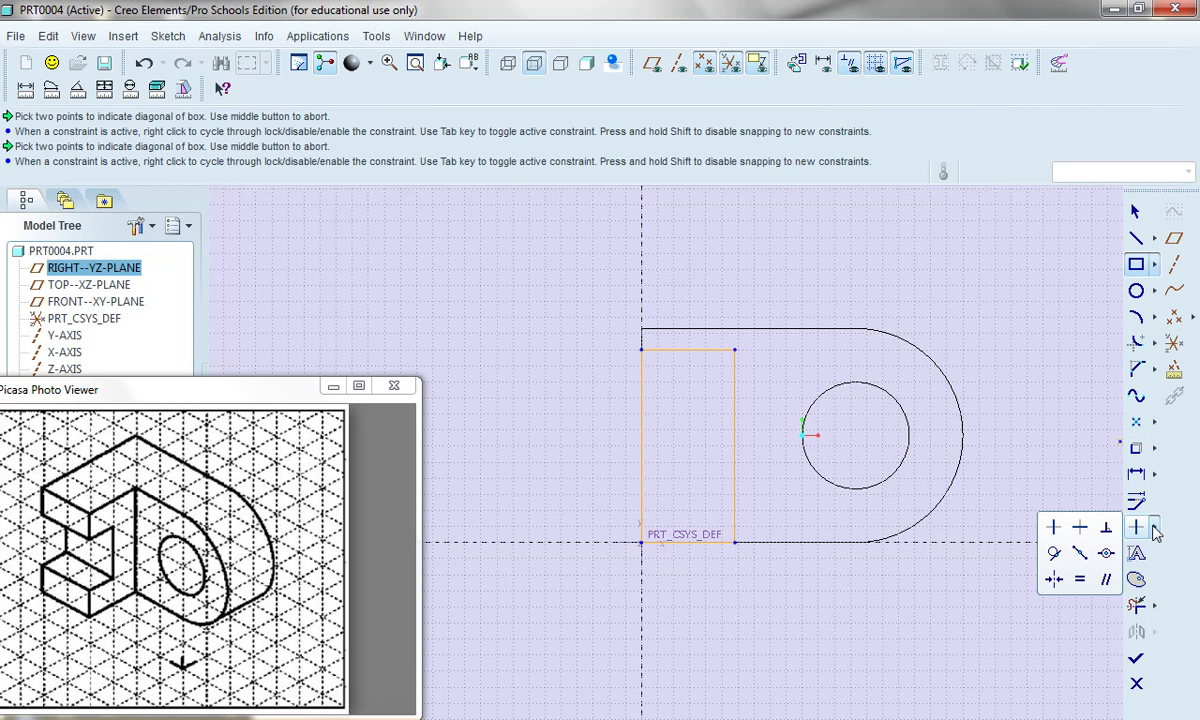
click(1107, 554)
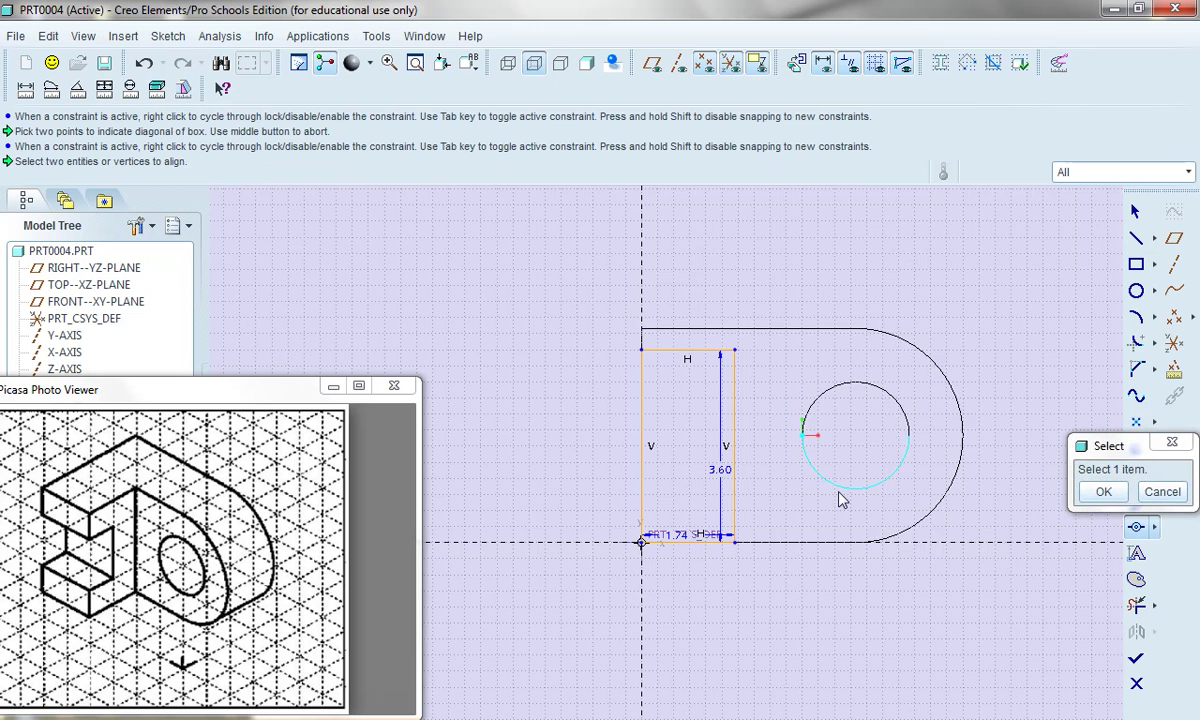
click(679, 351)
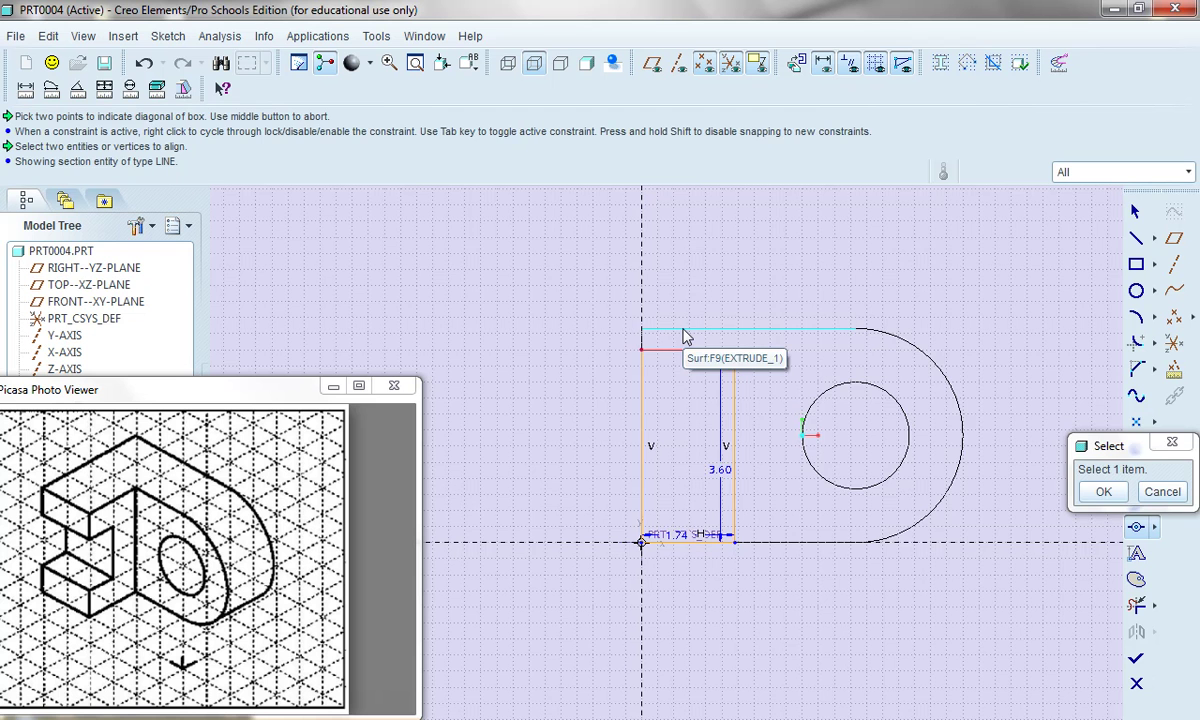
click(685, 330)
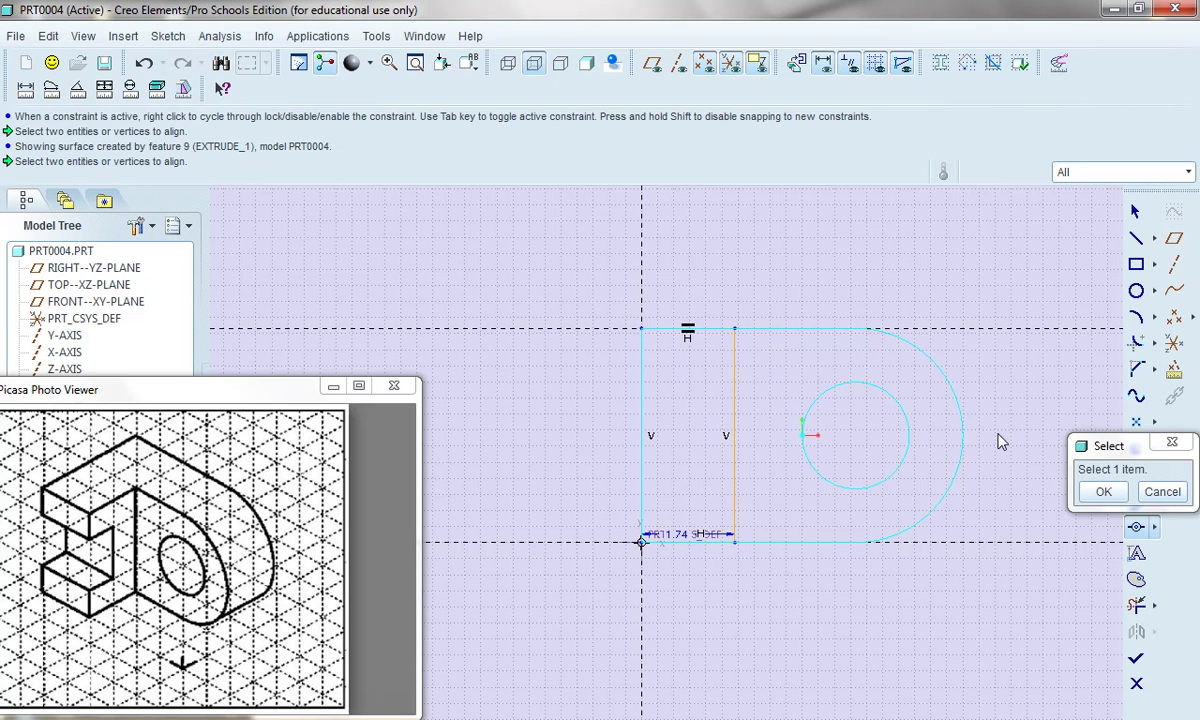
click(1103, 491)
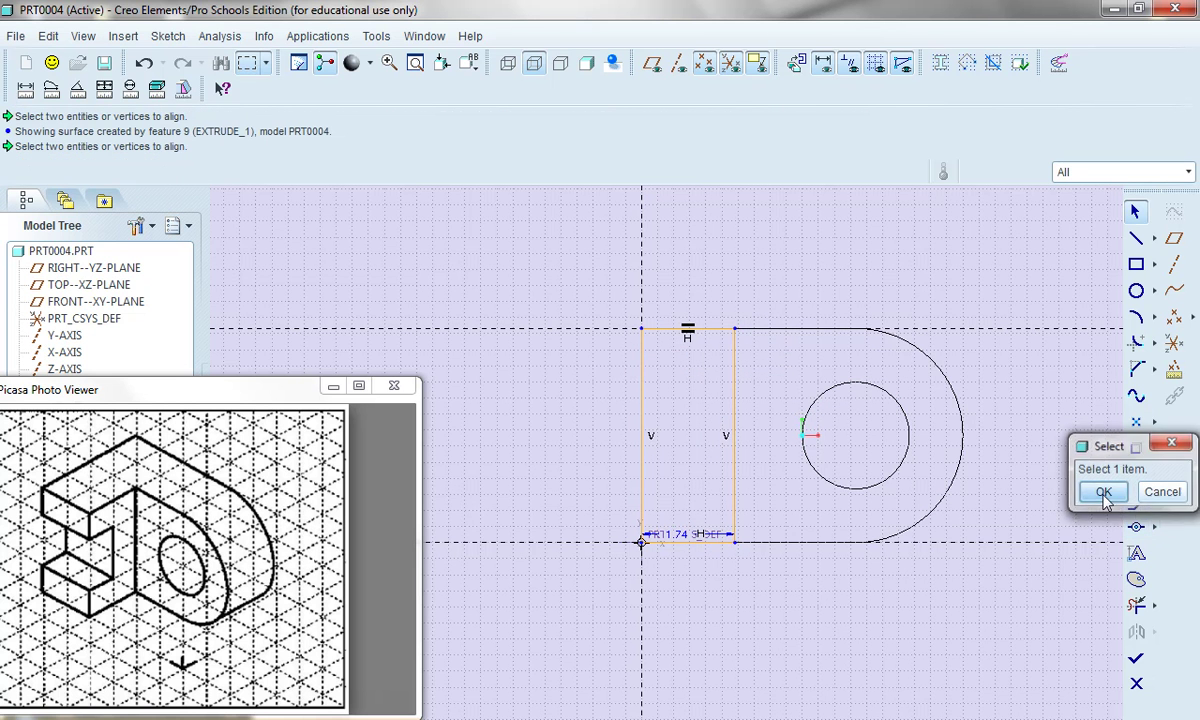
Set the rectangle's width to 2 and finish the sketch
click(680, 548)
middle_click(686, 589)
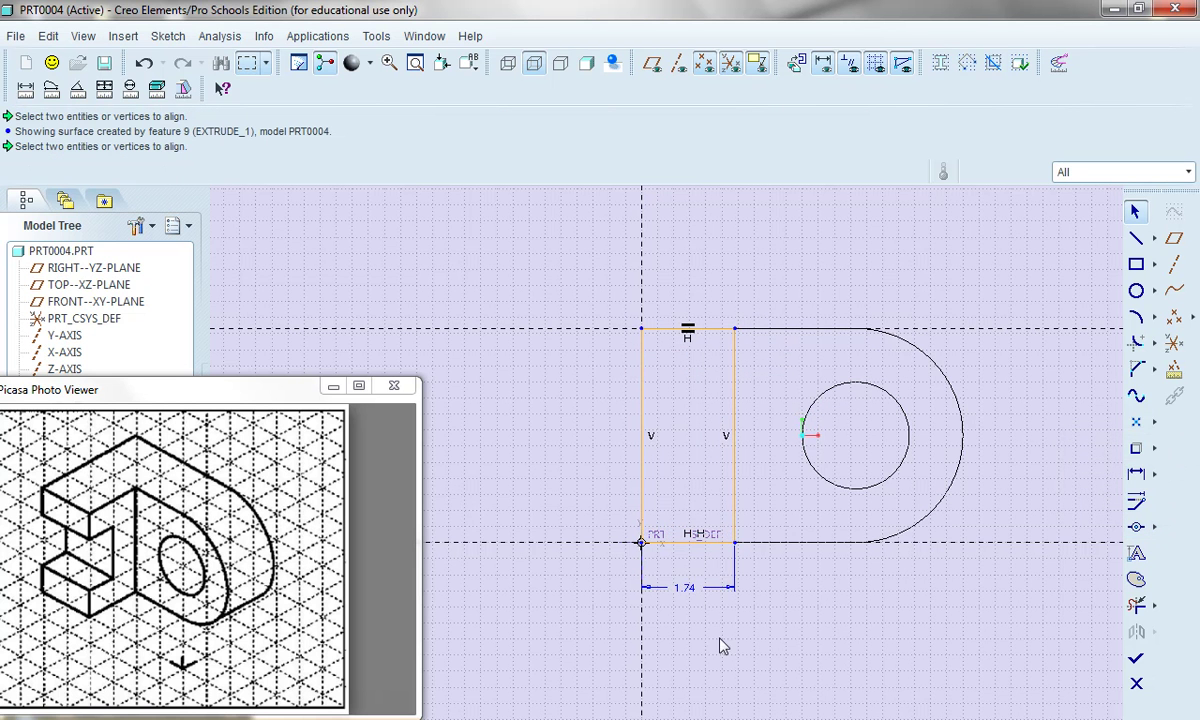
double_click(686, 591)
text(2)
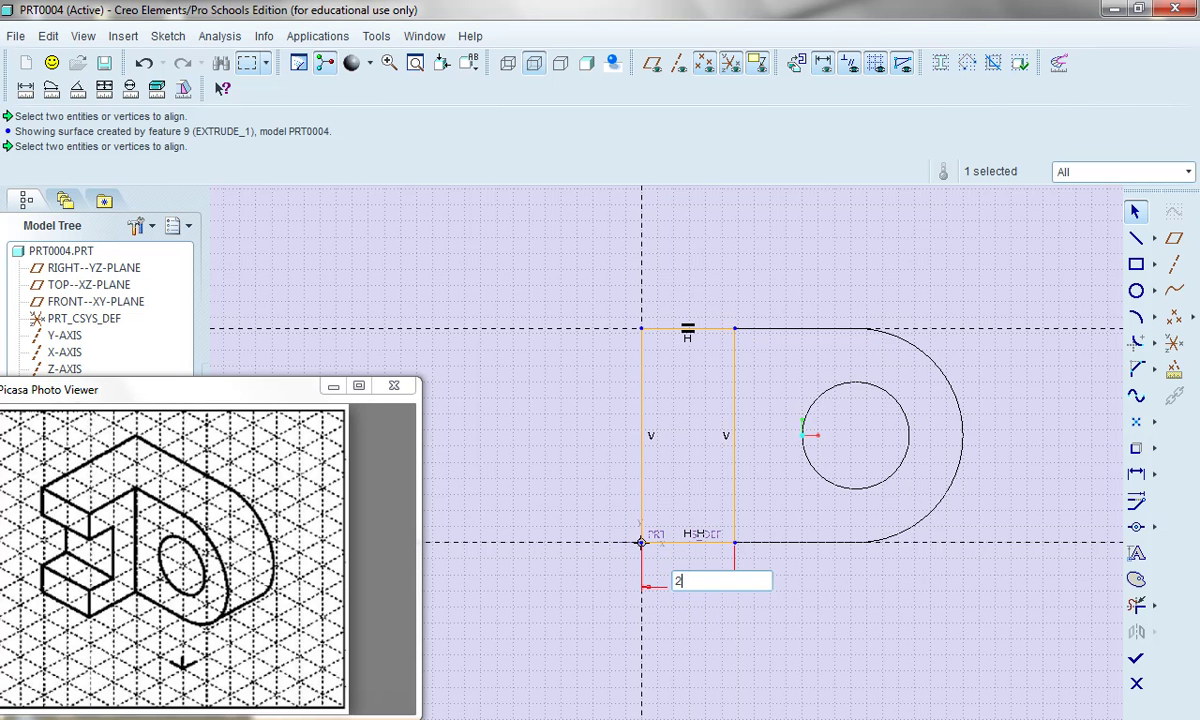
key(Return)
scroll(704, 568, up, 2)
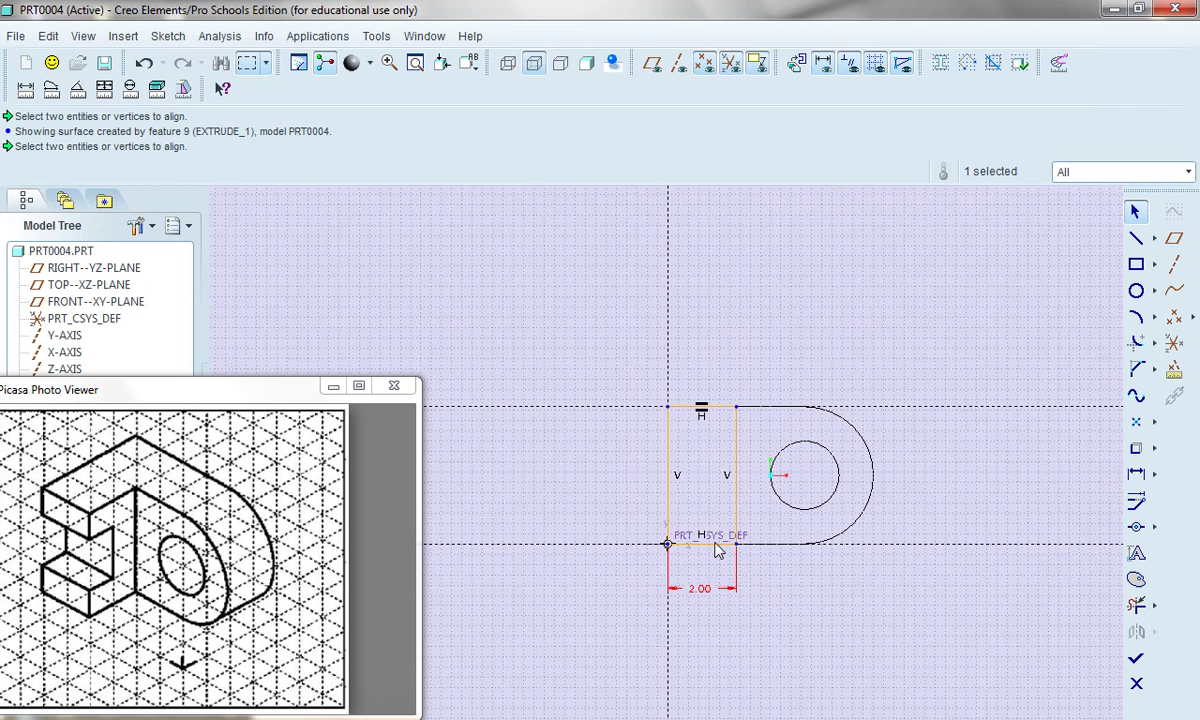
mouse_move(703, 567)
middle_down()
mouse_move(657, 594)
mouse_move(648, 616)
mouse_move(662, 594)
middle_up()
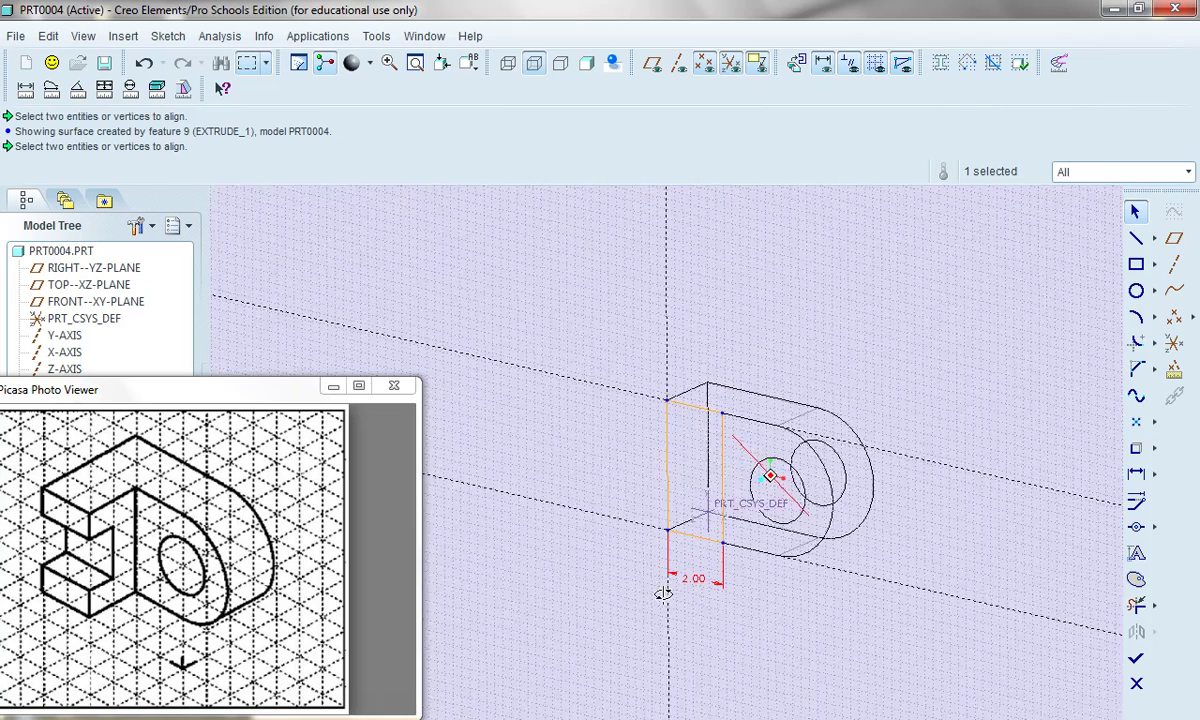
click(1136, 658)
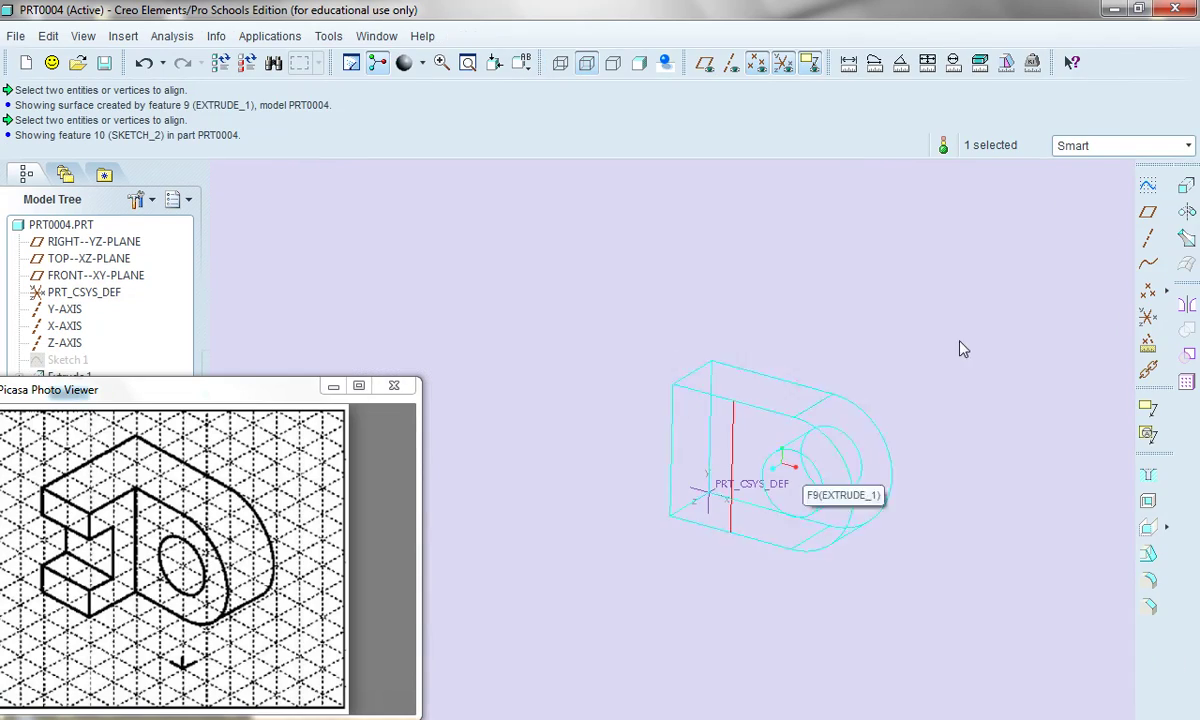
Extrude the rectangle outward from the front face as a solid to a depth of 2.00
click(1184, 187)
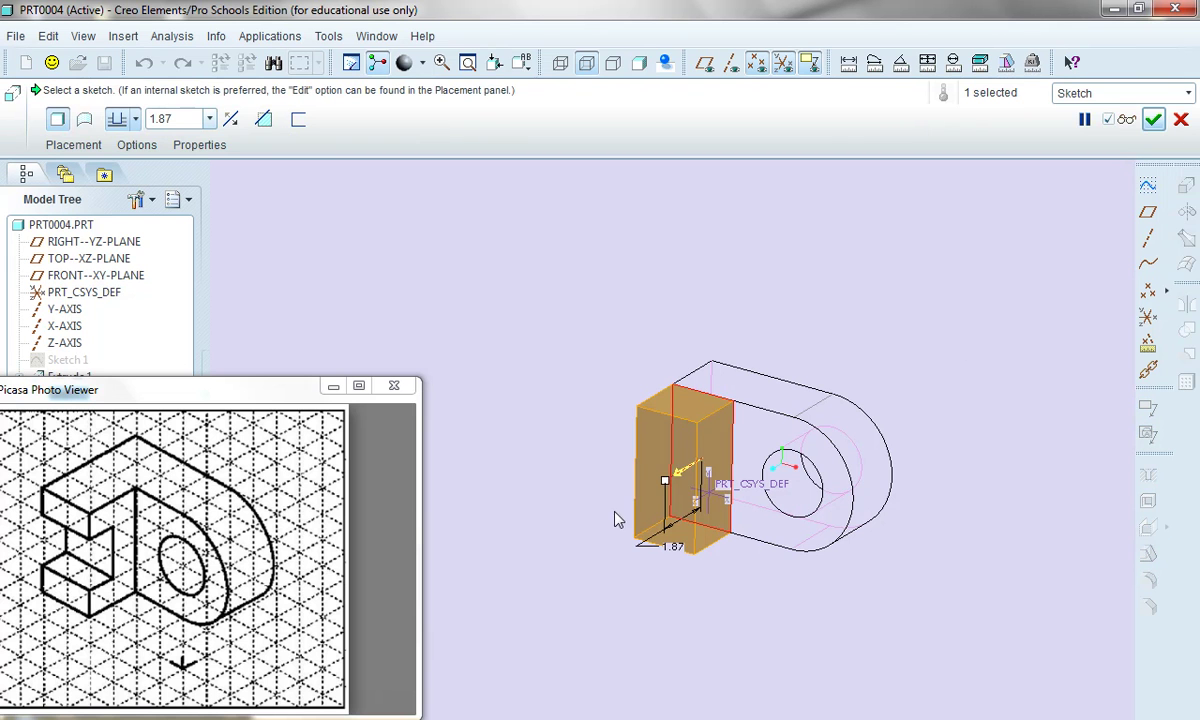
mouse_move(670, 487)
mouse_down()
mouse_move(677, 479)
mouse_move(676, 493)
mouse_up()
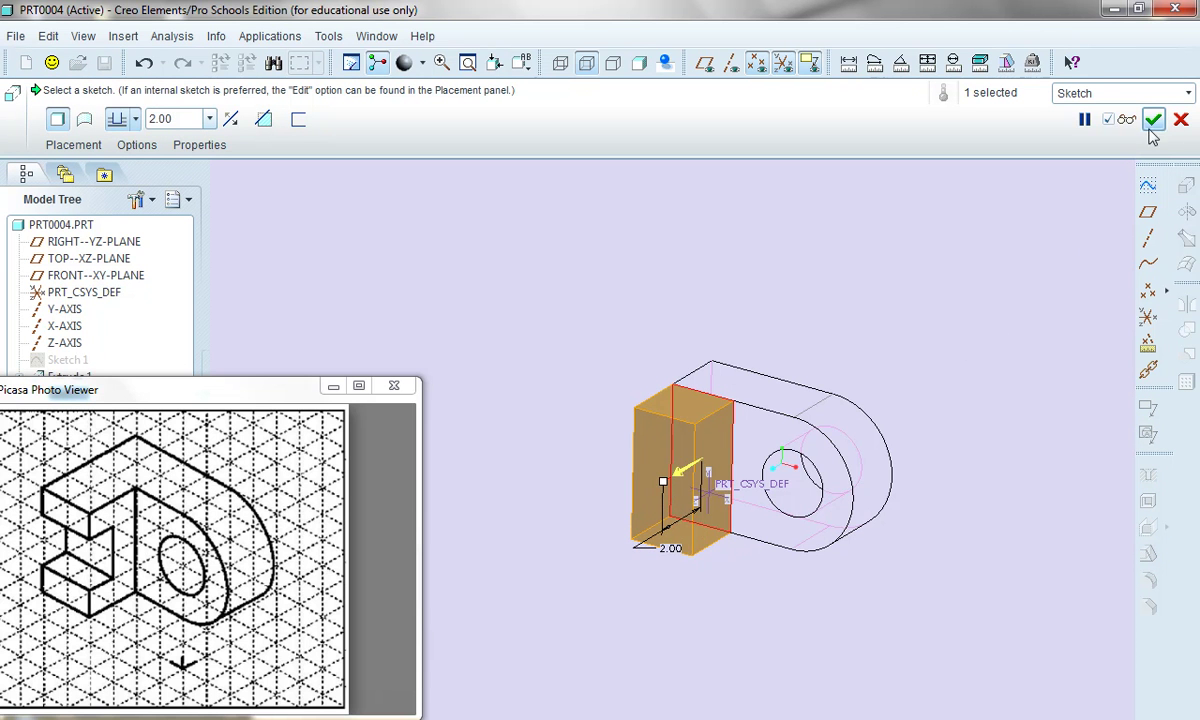
click(1153, 120)
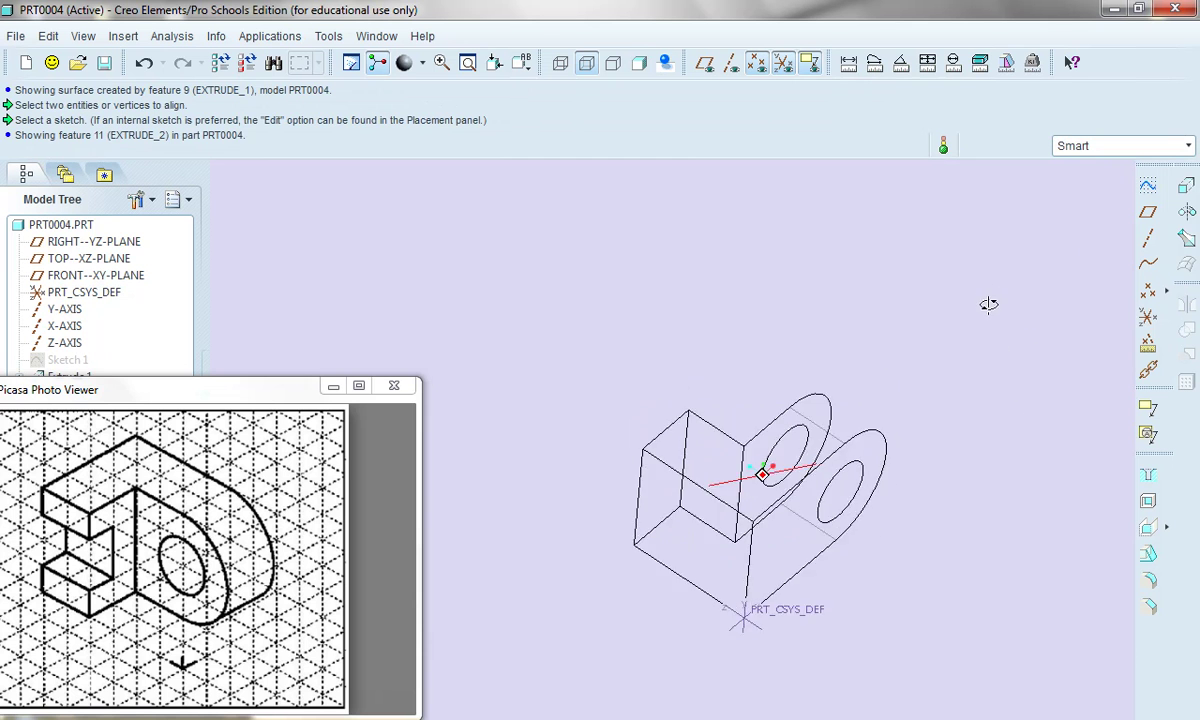
Start a new sketch on the block's side face toward the hole, with the block's end face as the top reference
mouse_move(988, 304)
middle_down()
mouse_move(924, 356)
mouse_move(972, 356)
mouse_move(986, 327)
middle_up()
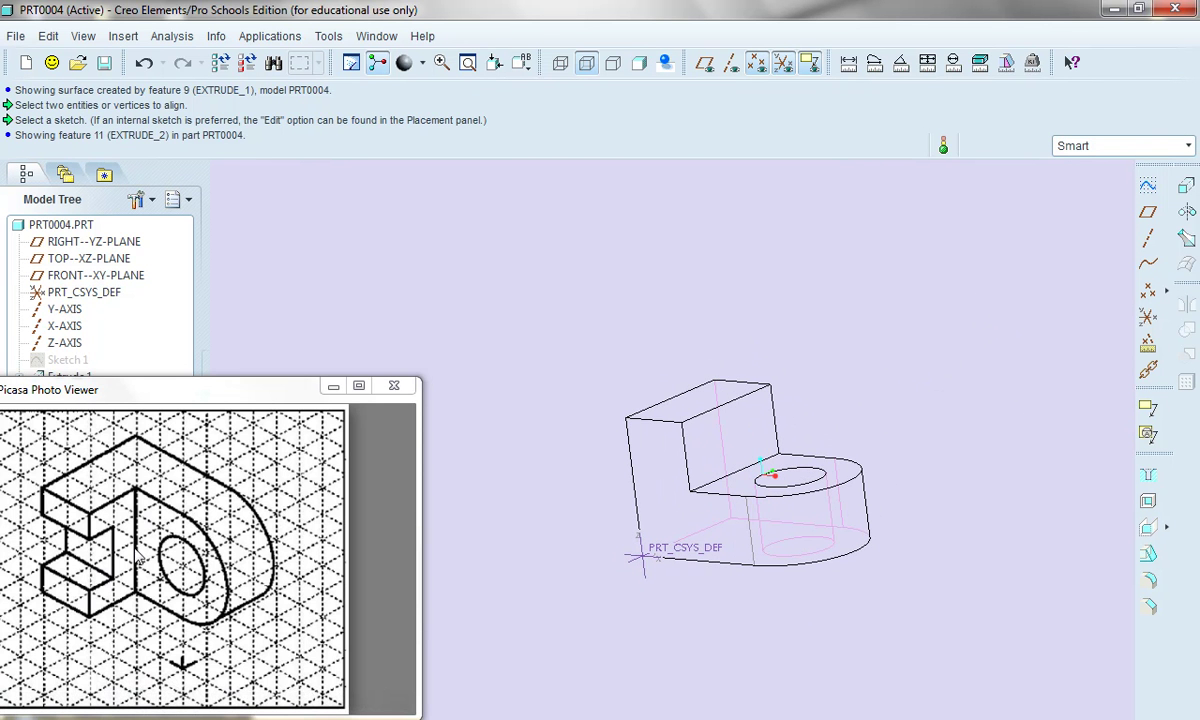
click(1146, 209)
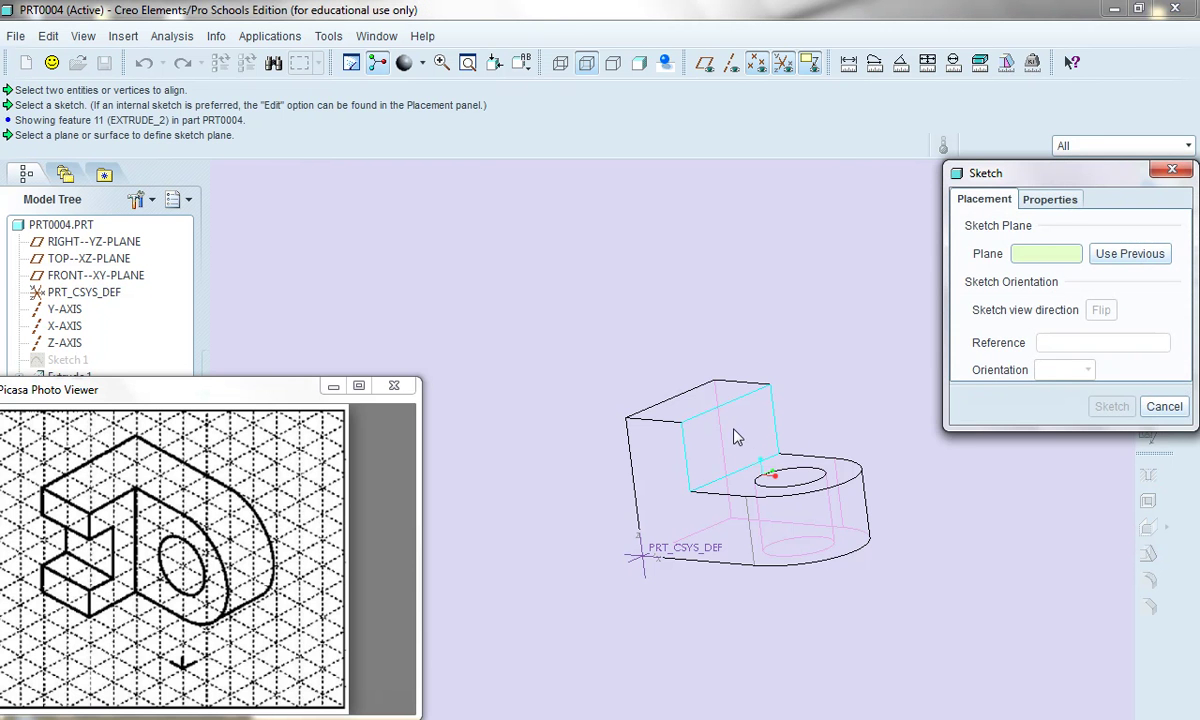
click(735, 437)
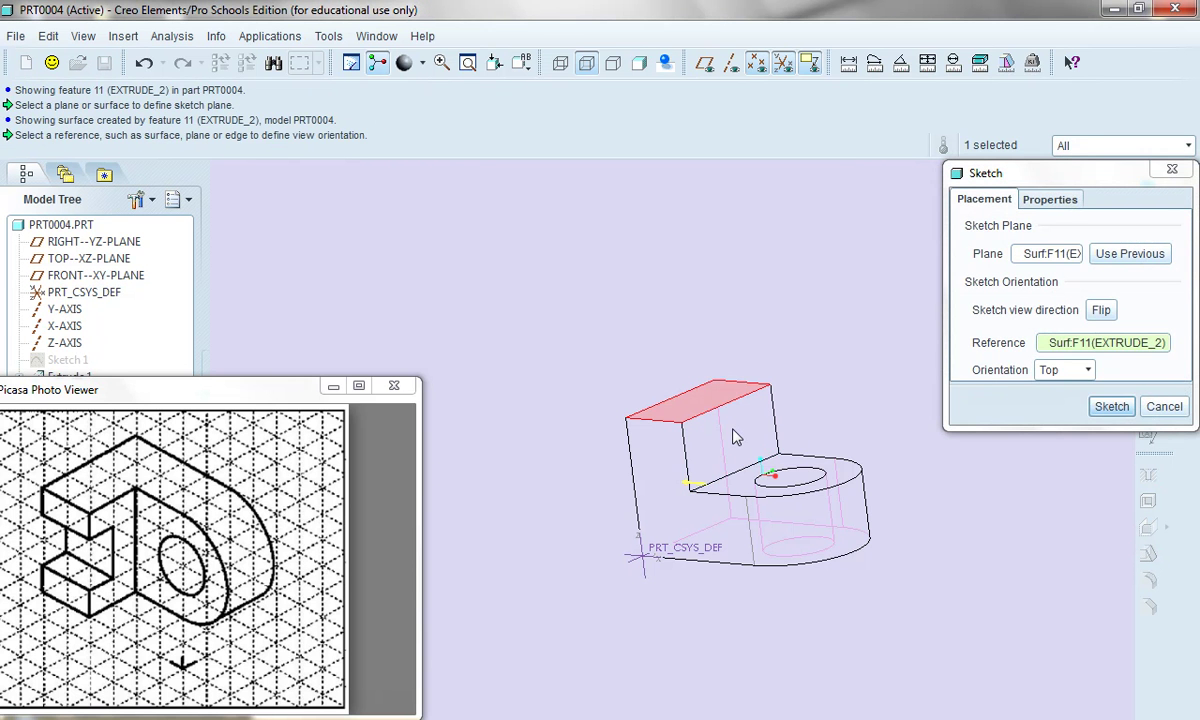
click(1111, 409)
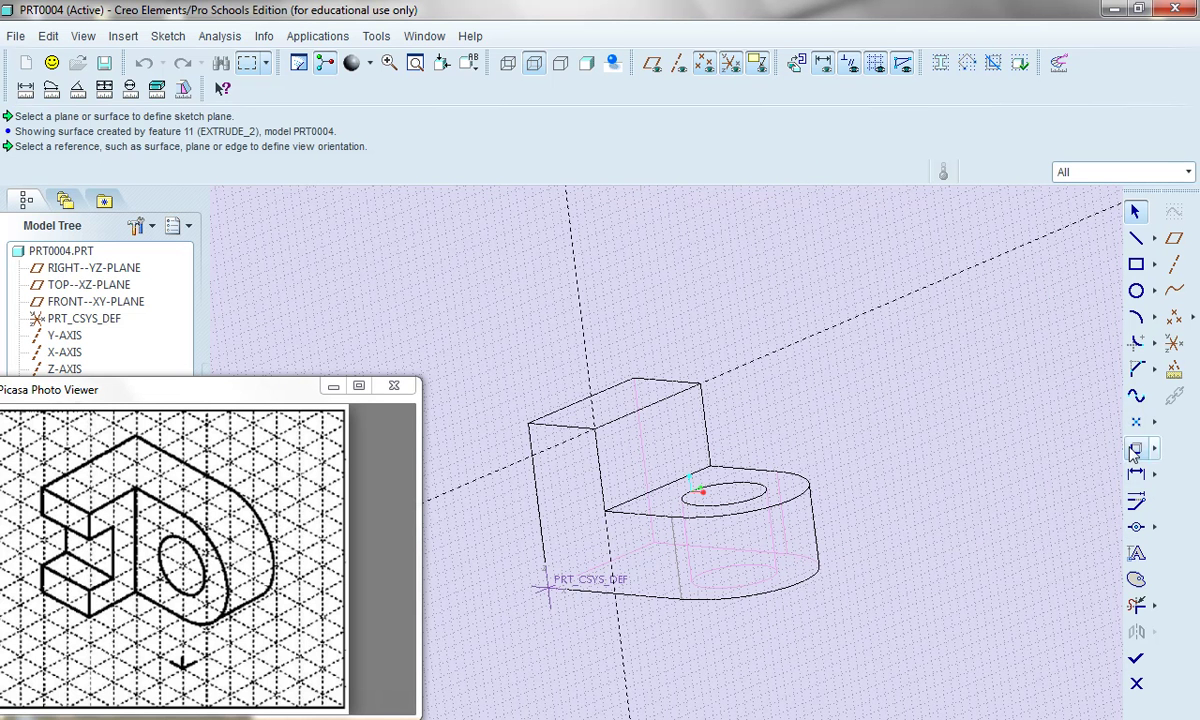
Draw a rectangle about 1.96 by 0.94 on the block's side face, starting on its outer edge
click(1136, 264)
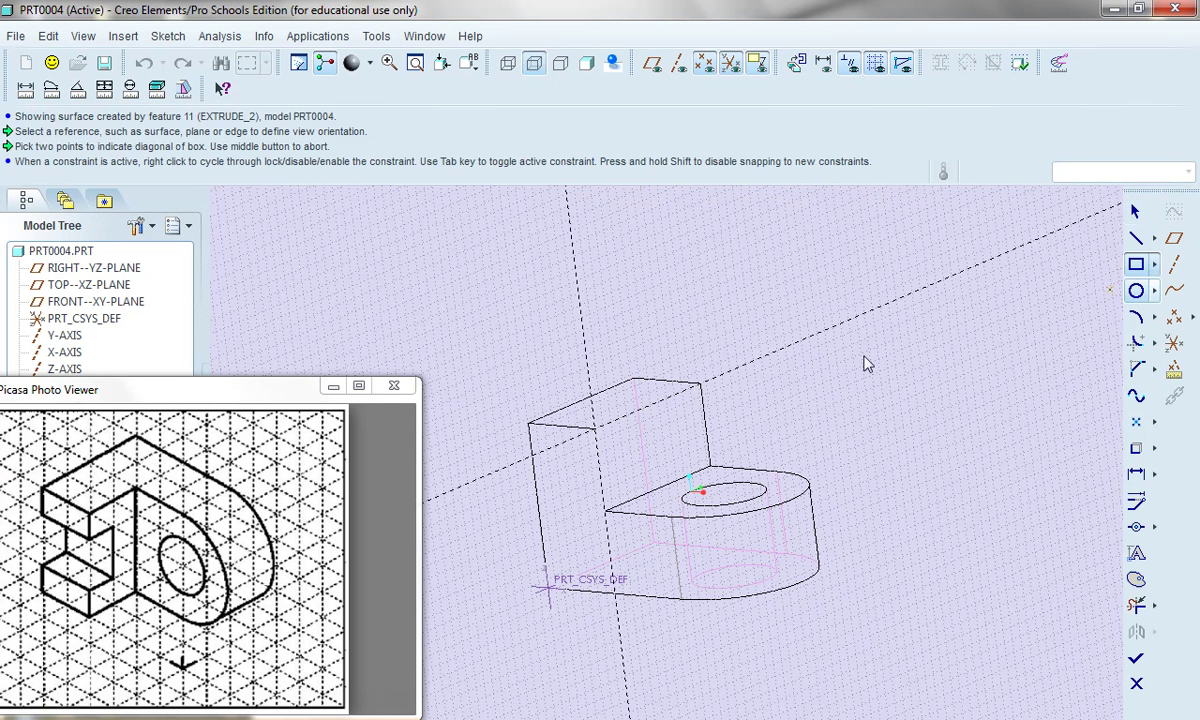
click(621, 418)
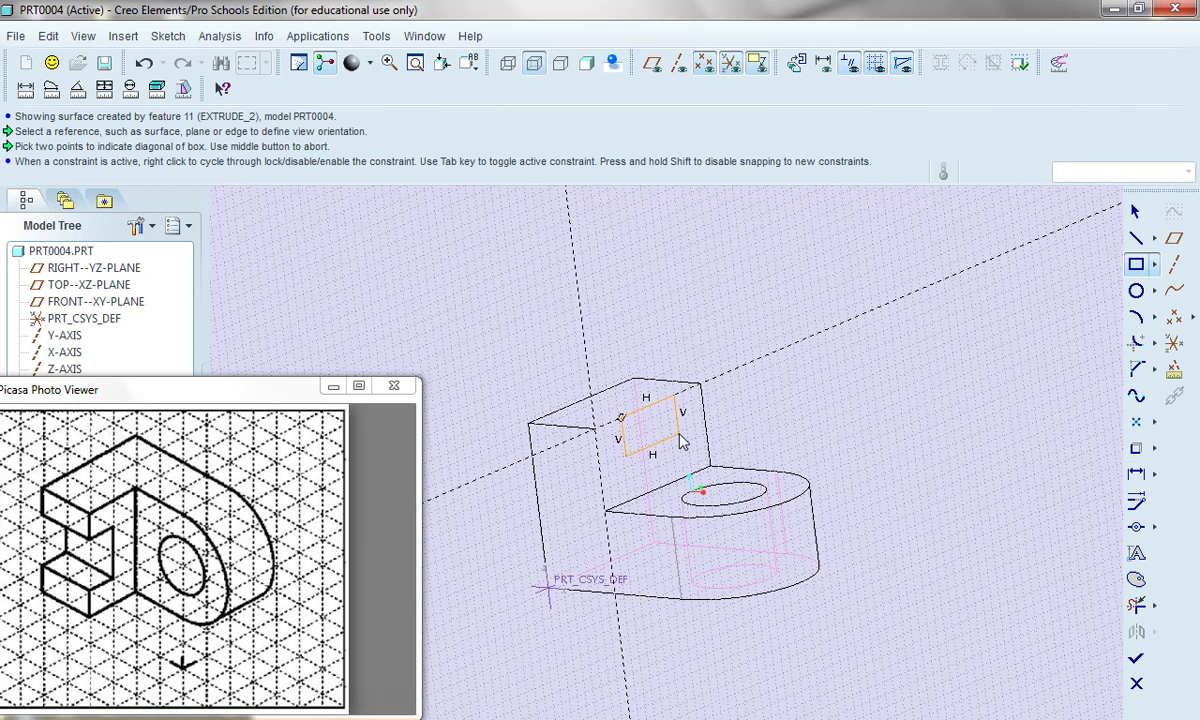
click(678, 437)
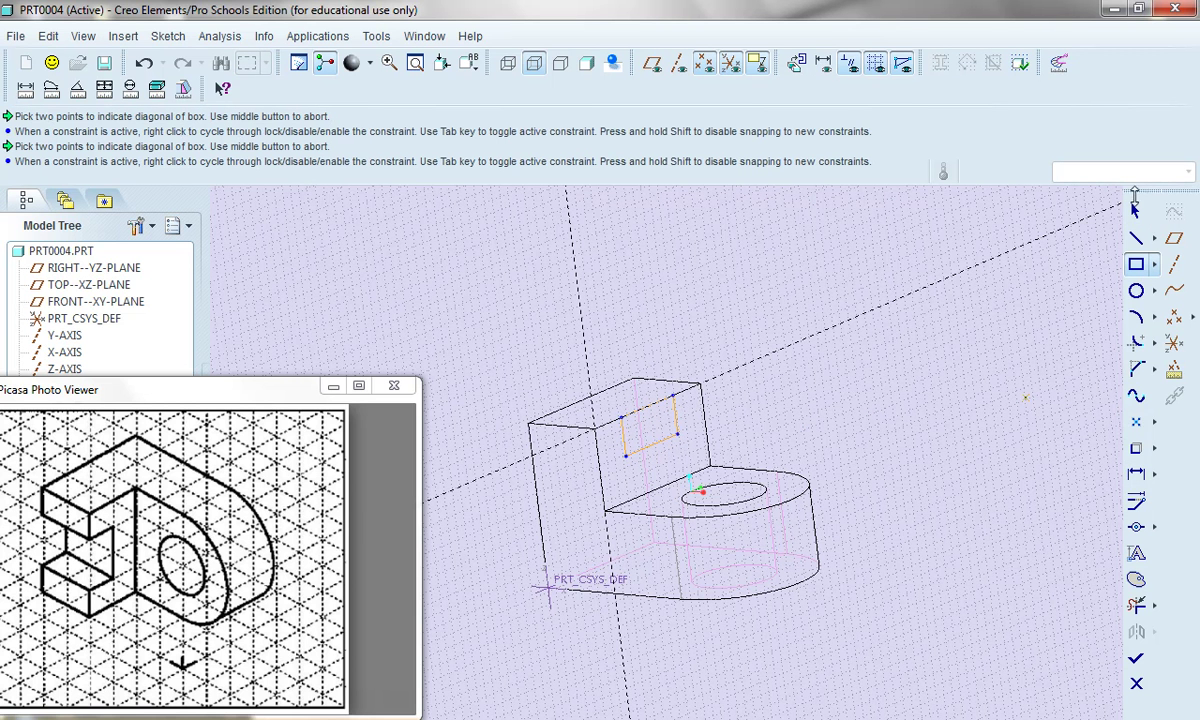
click(1136, 212)
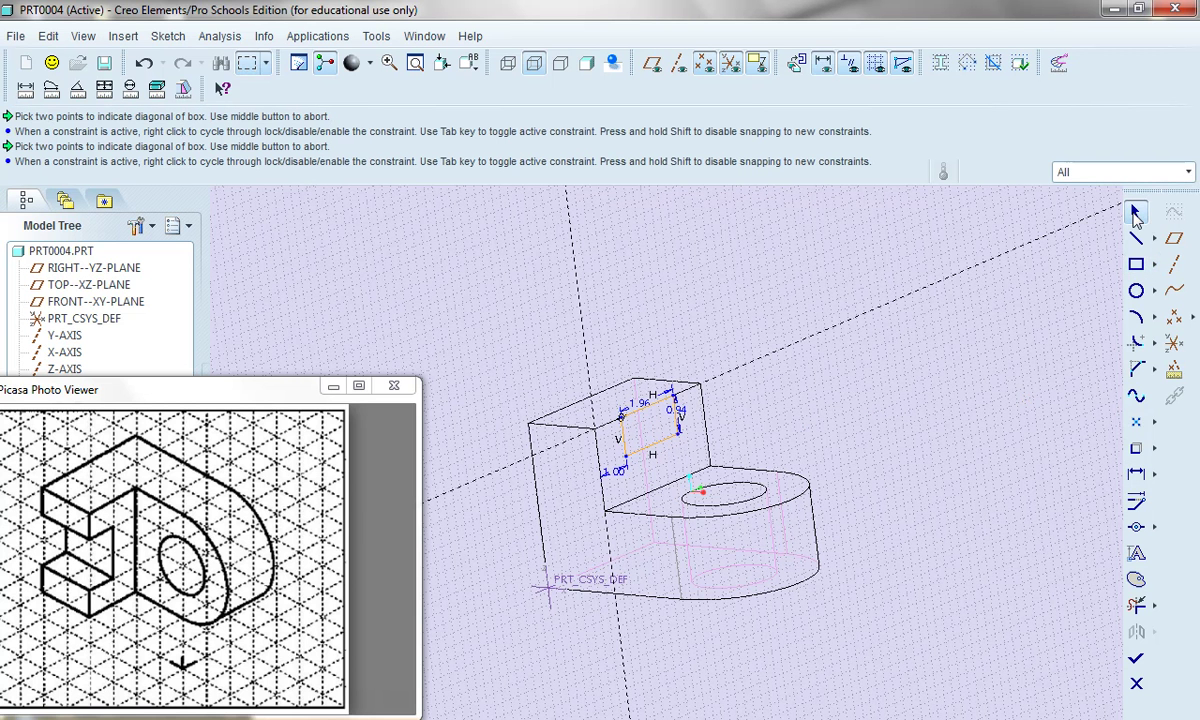
Set the distance from the vertical sketch reference to the rectangle's nearest side to 1
double_click(614, 481)
text(5)
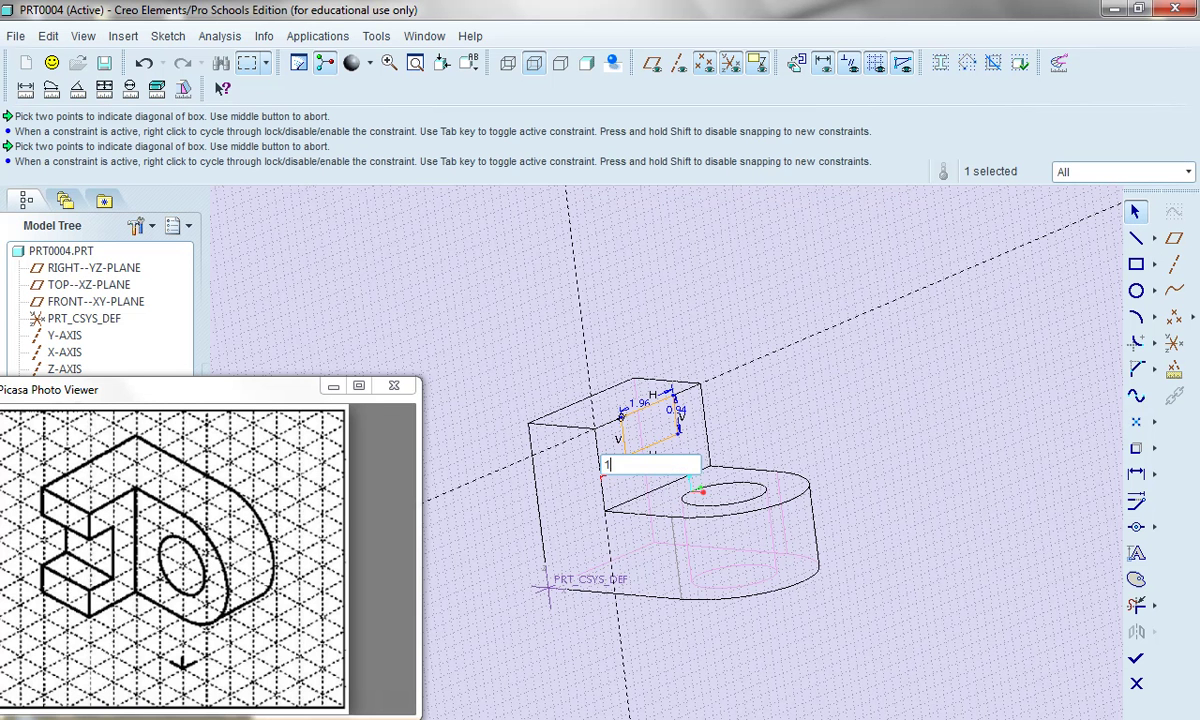
key(Return)
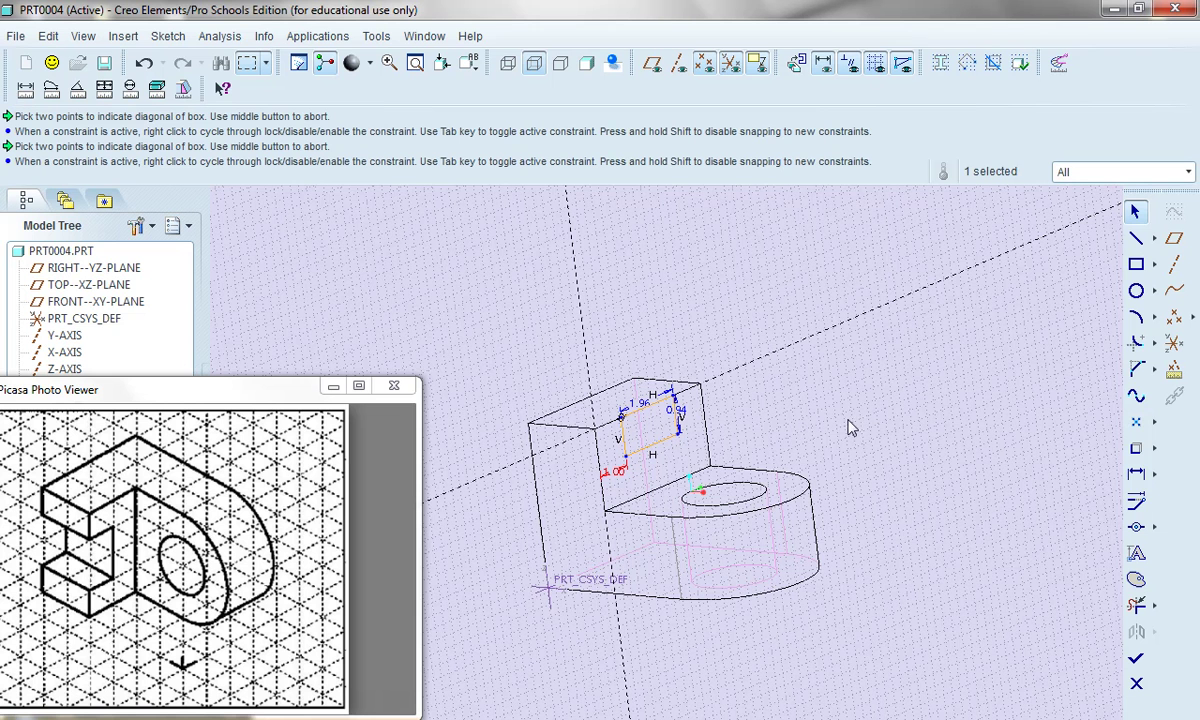
click(752, 427)
scroll(700, 410, down, 3)
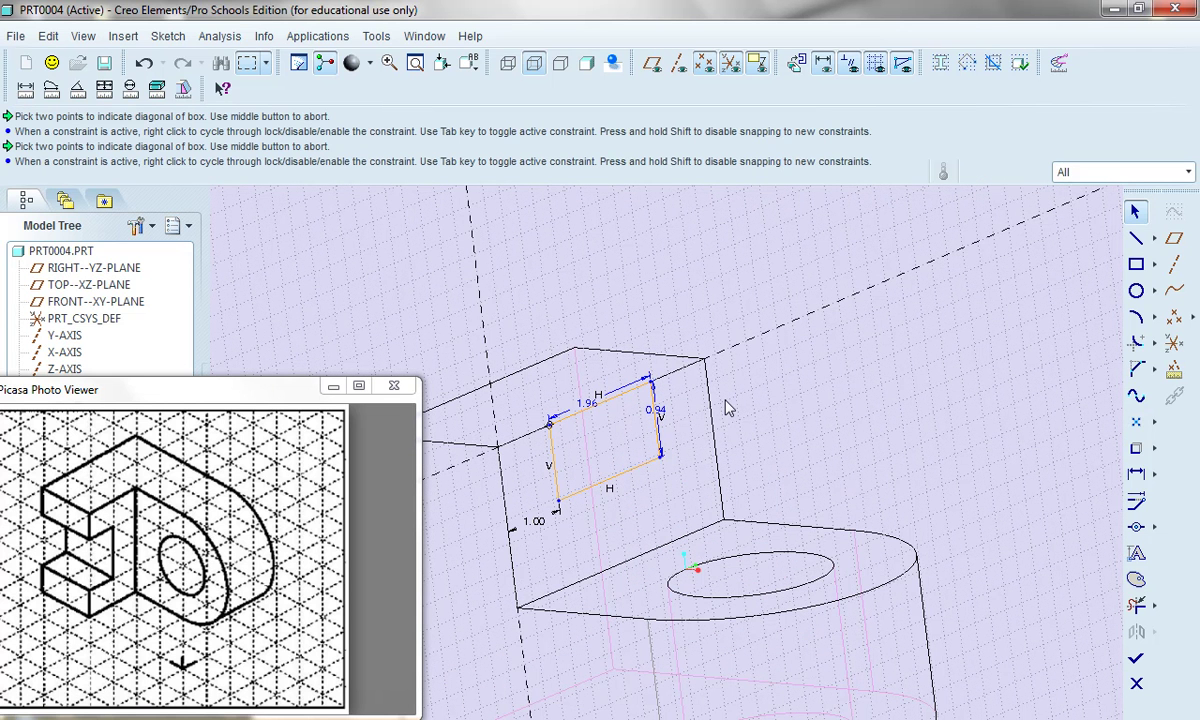
Dimension the rectangle's opposite side to the body's flat side face and set that distance to 1
click(1138, 476)
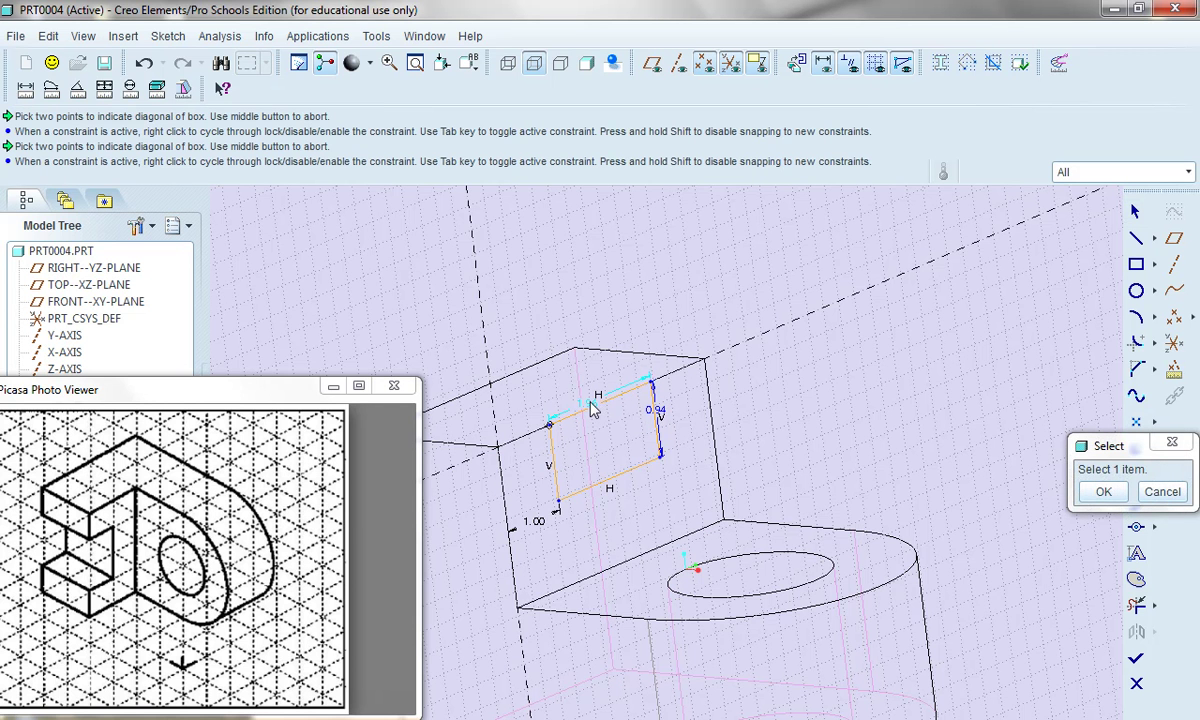
click(658, 433)
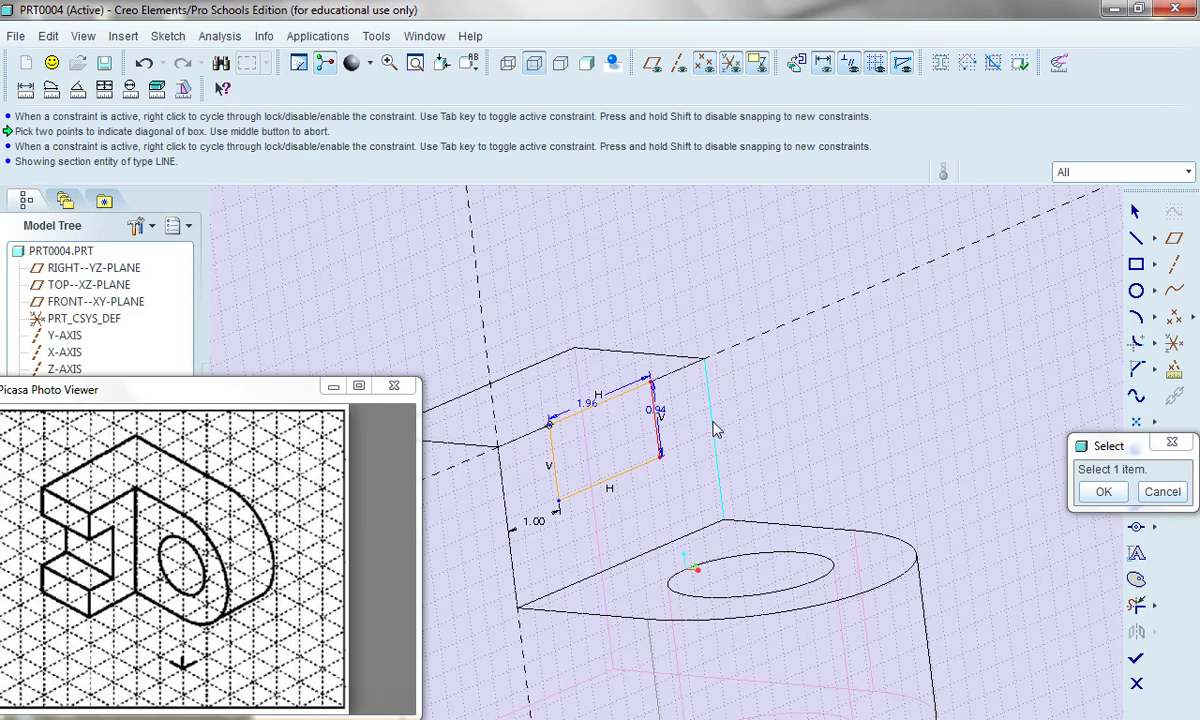
mouse_move(842, 400)
middle_down()
mouse_move(766, 394)
mouse_move(735, 415)
mouse_move(733, 435)
mouse_move(820, 432)
mouse_move(884, 465)
middle_up()
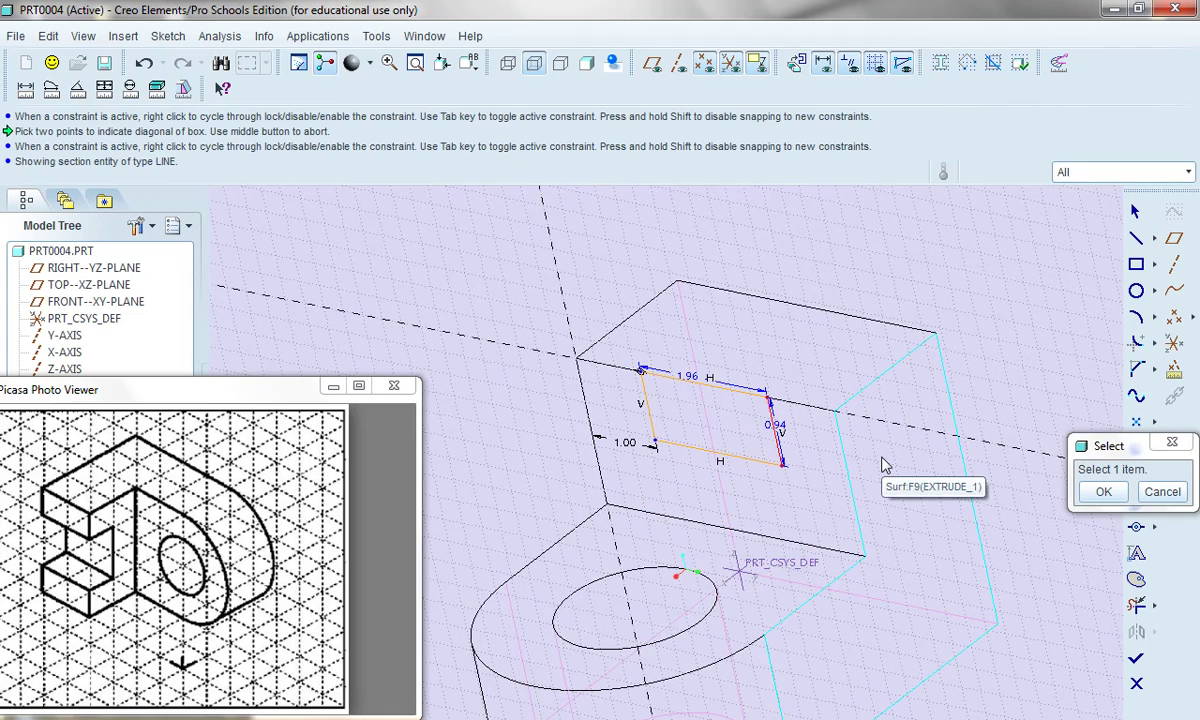
click(884, 465)
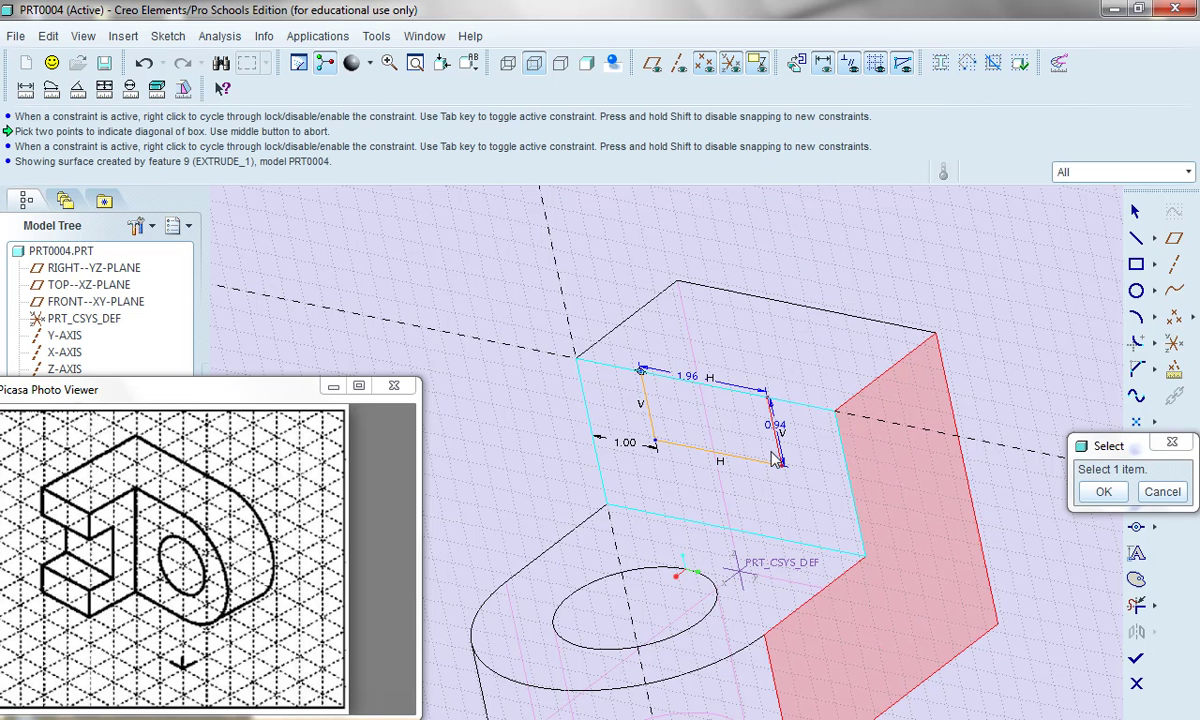
double_click(806, 456)
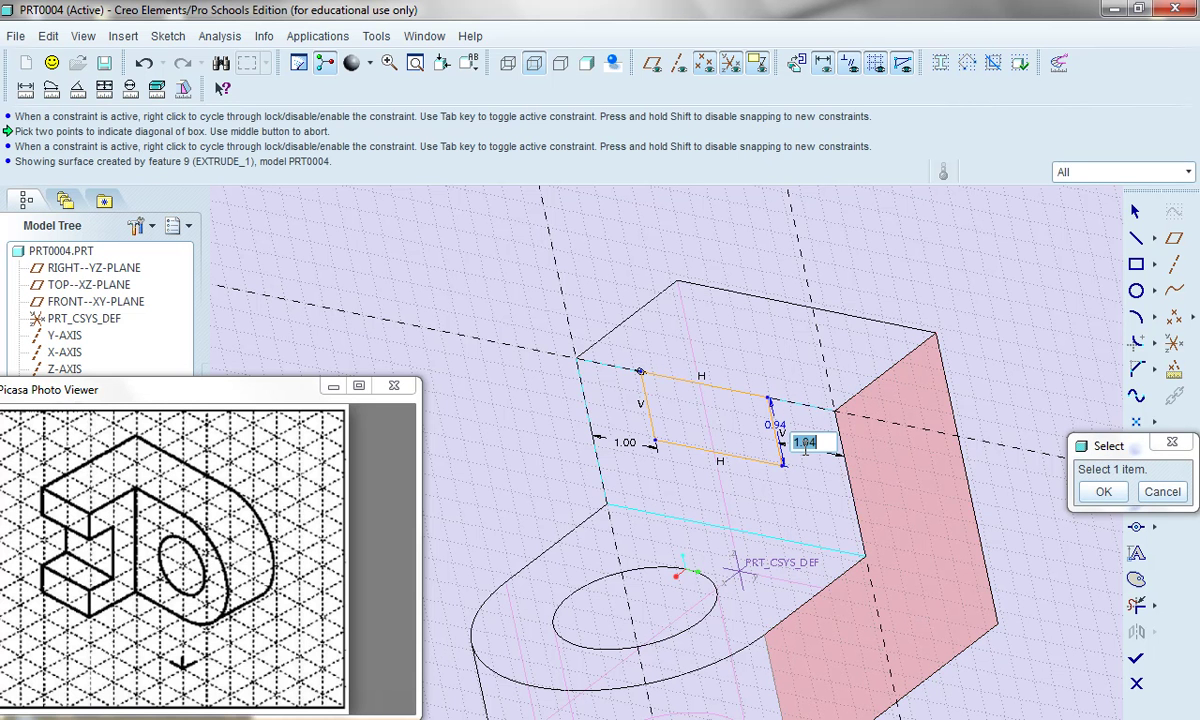
text(1)
key(Return)
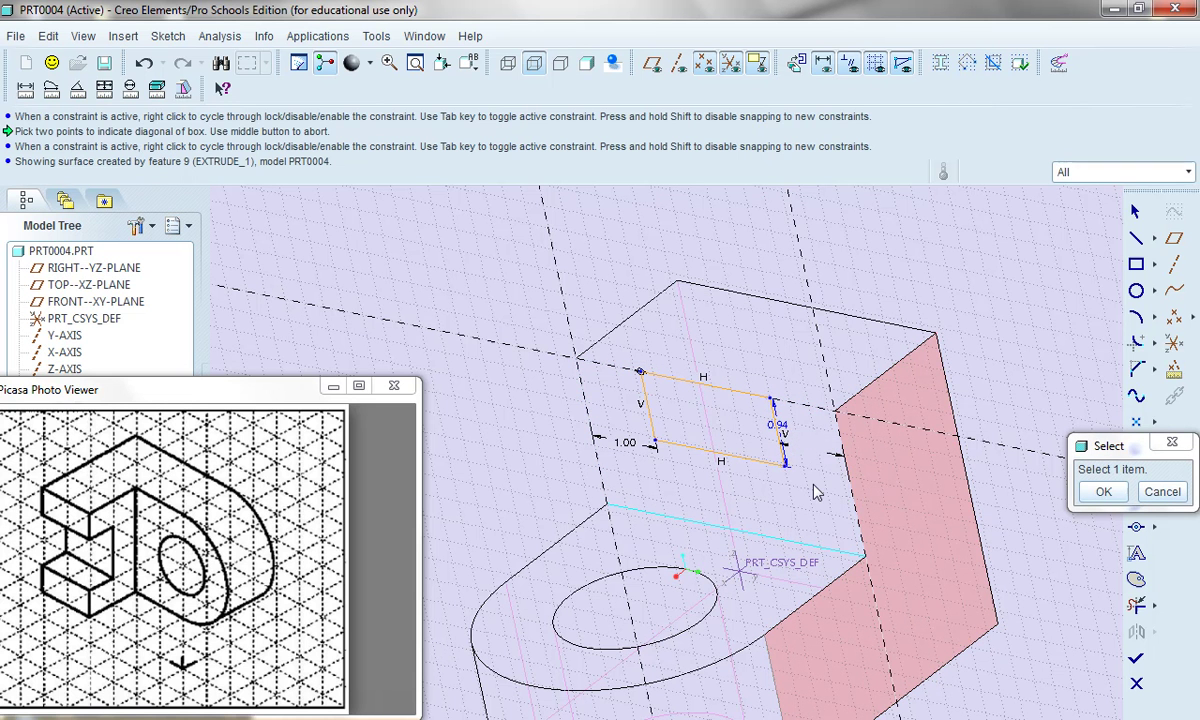
double_click(783, 428)
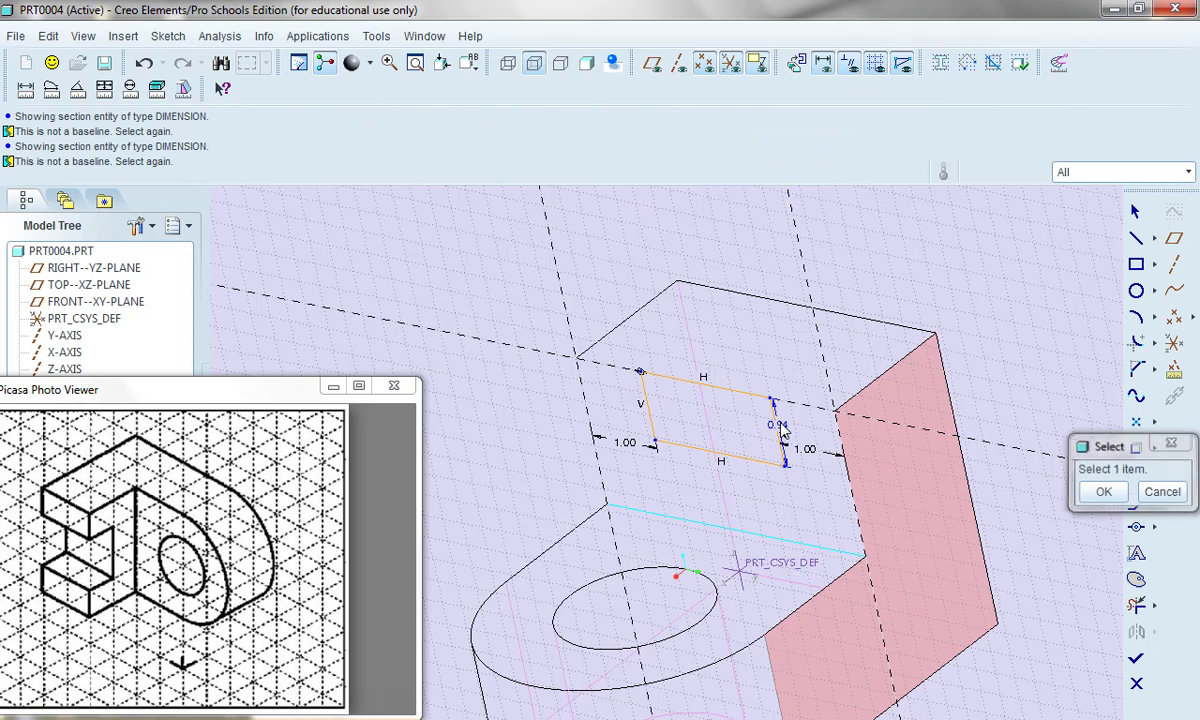
click(1104, 494)
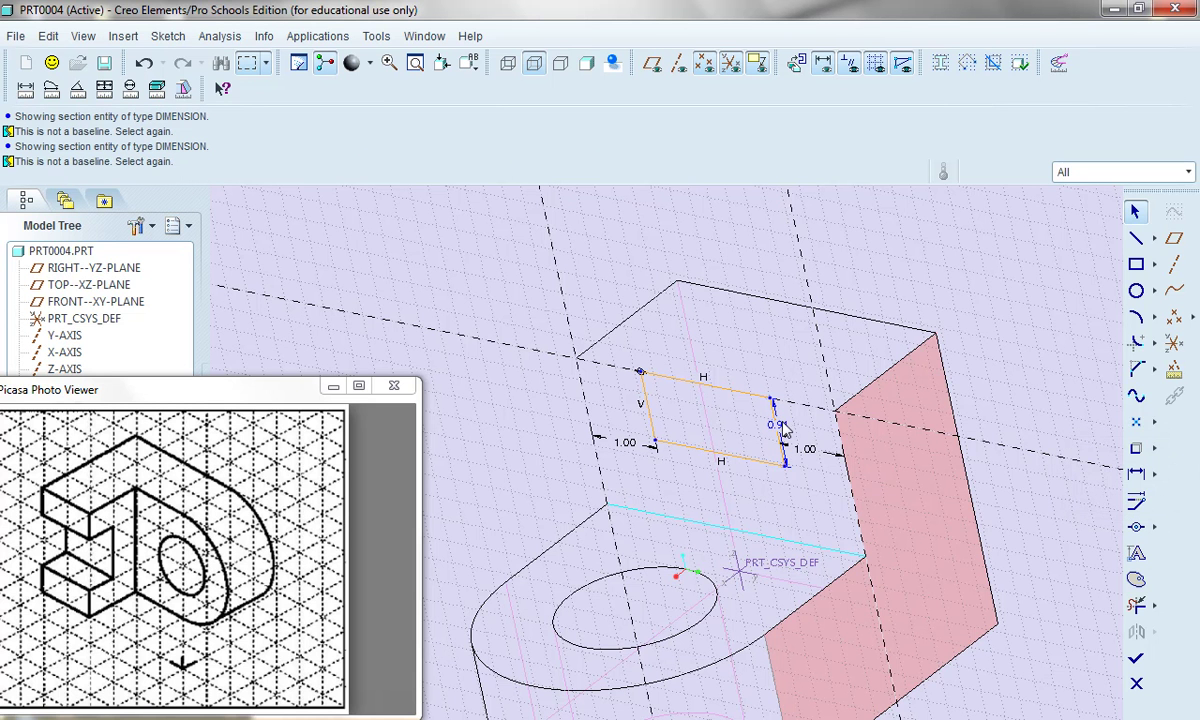
Set the rectangle's depth from the block's outer edge to 1 and finish the sketch
drag(785, 428, 877, 465)
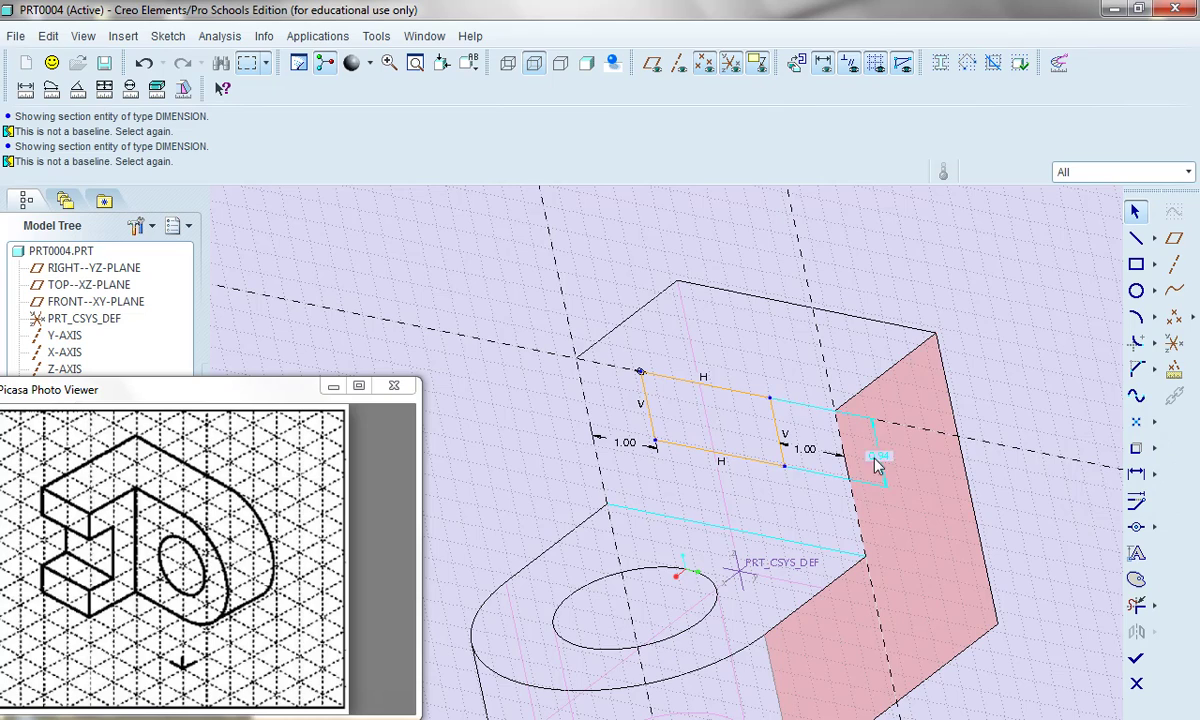
double_click(880, 459)
text(1)
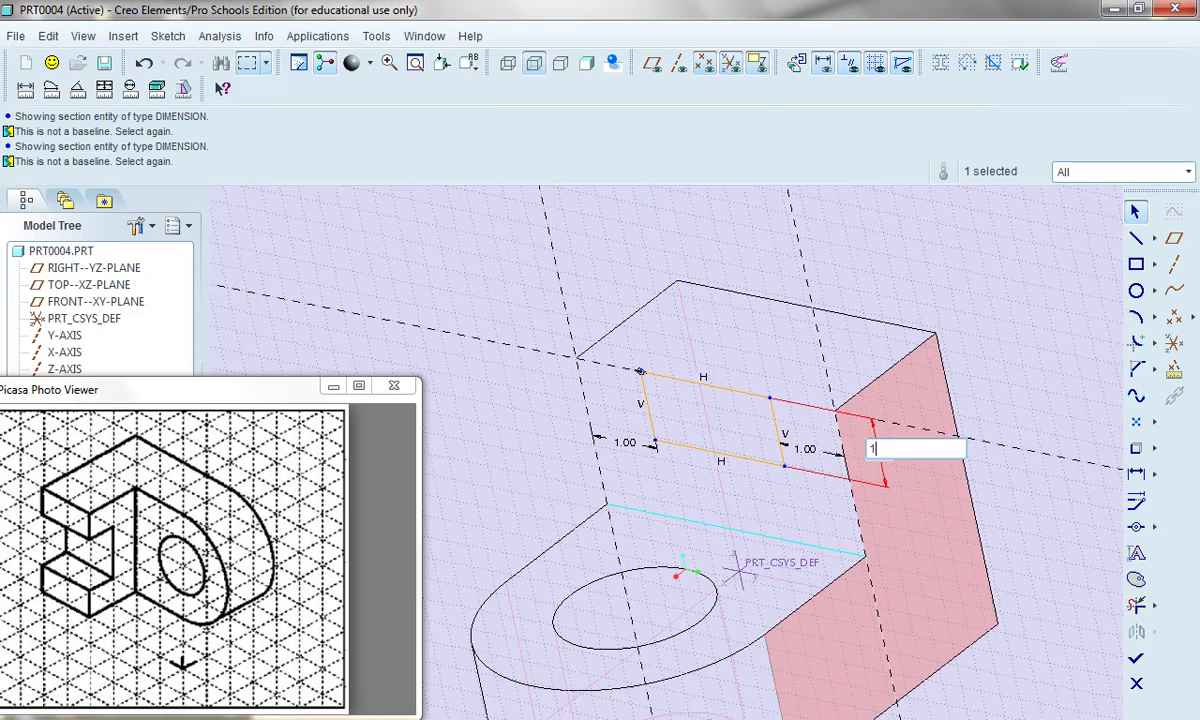
key(Return)
mouse_move(543, 418)
middle_down()
mouse_move(575, 395)
mouse_move(624, 495)
mouse_move(640, 432)
middle_up()
scroll(640, 432, down, 3)
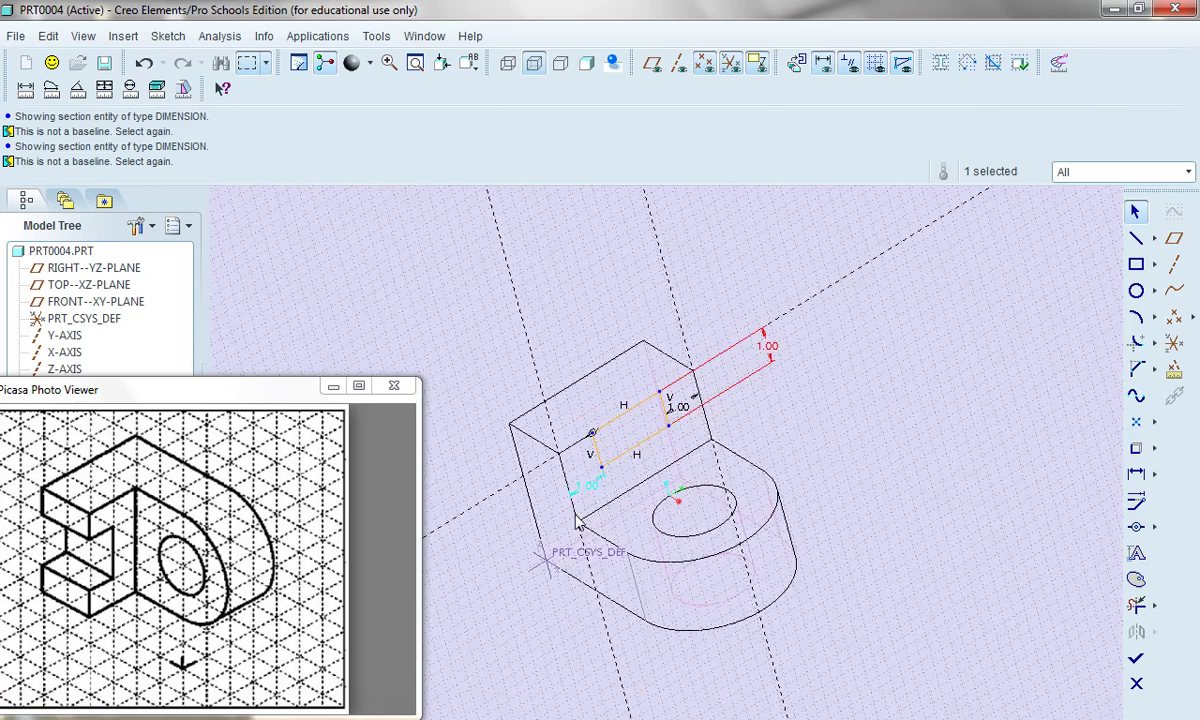
click(840, 468)
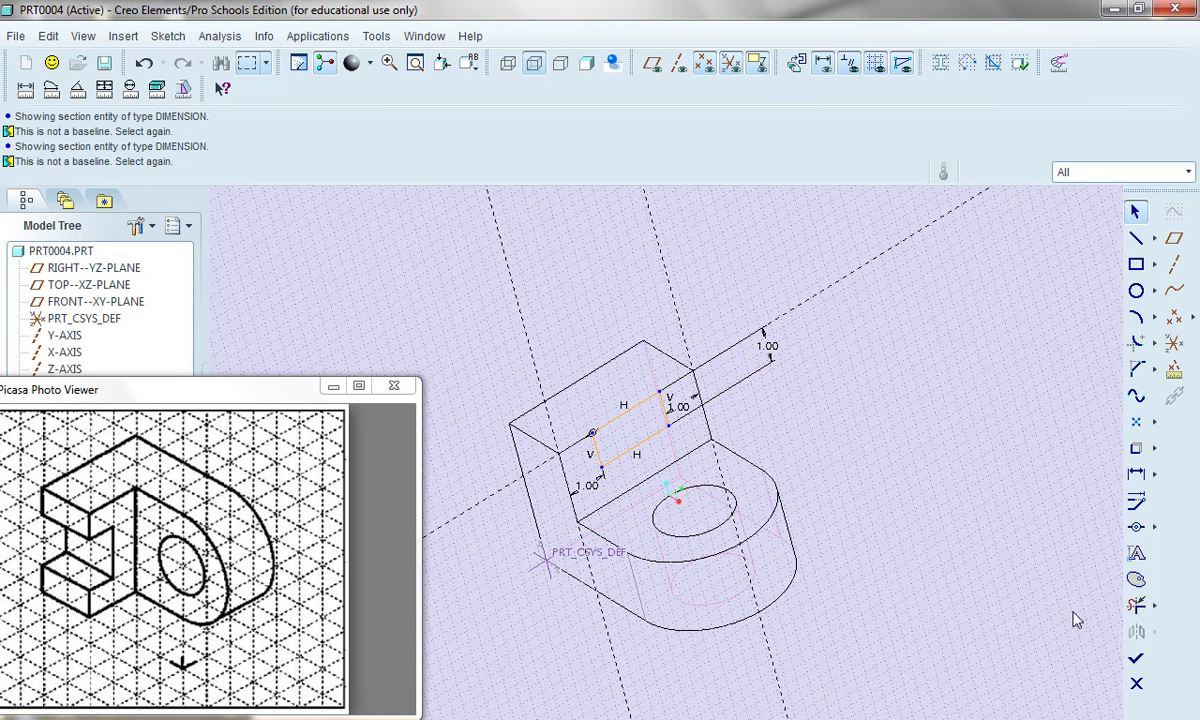
click(1137, 661)
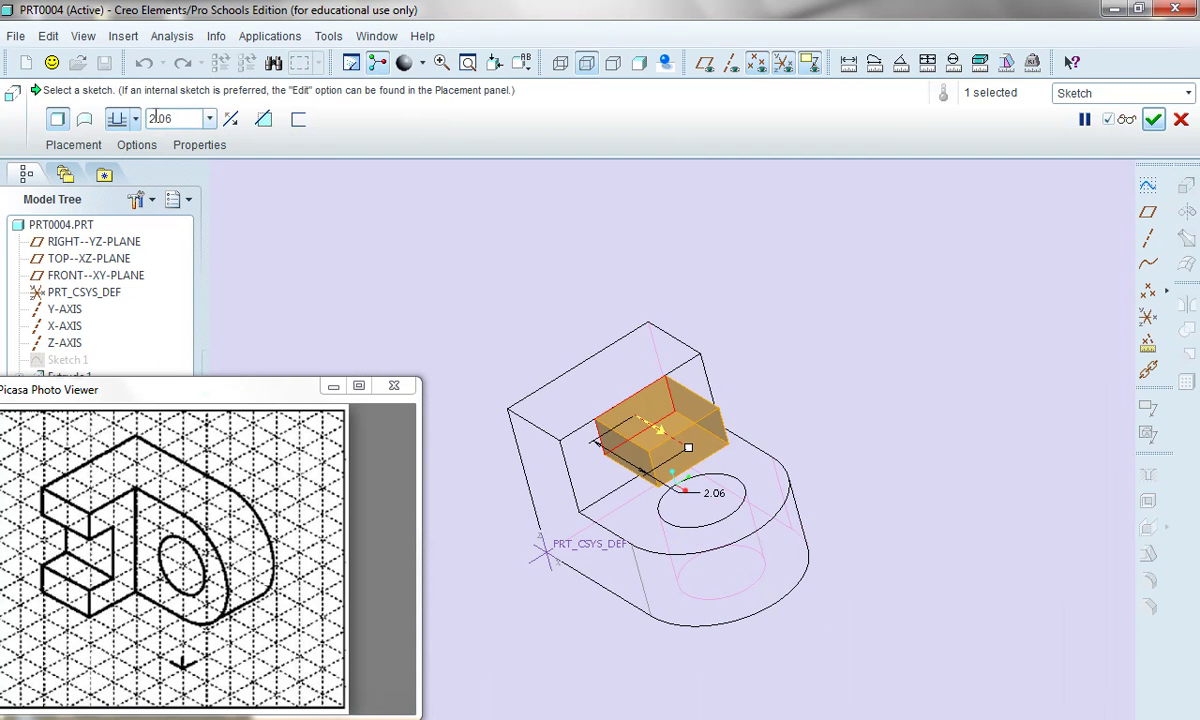
Extrude the rectangle into the block as a material-removing cut with the Through All depth option to form the end notch
click(229, 121)
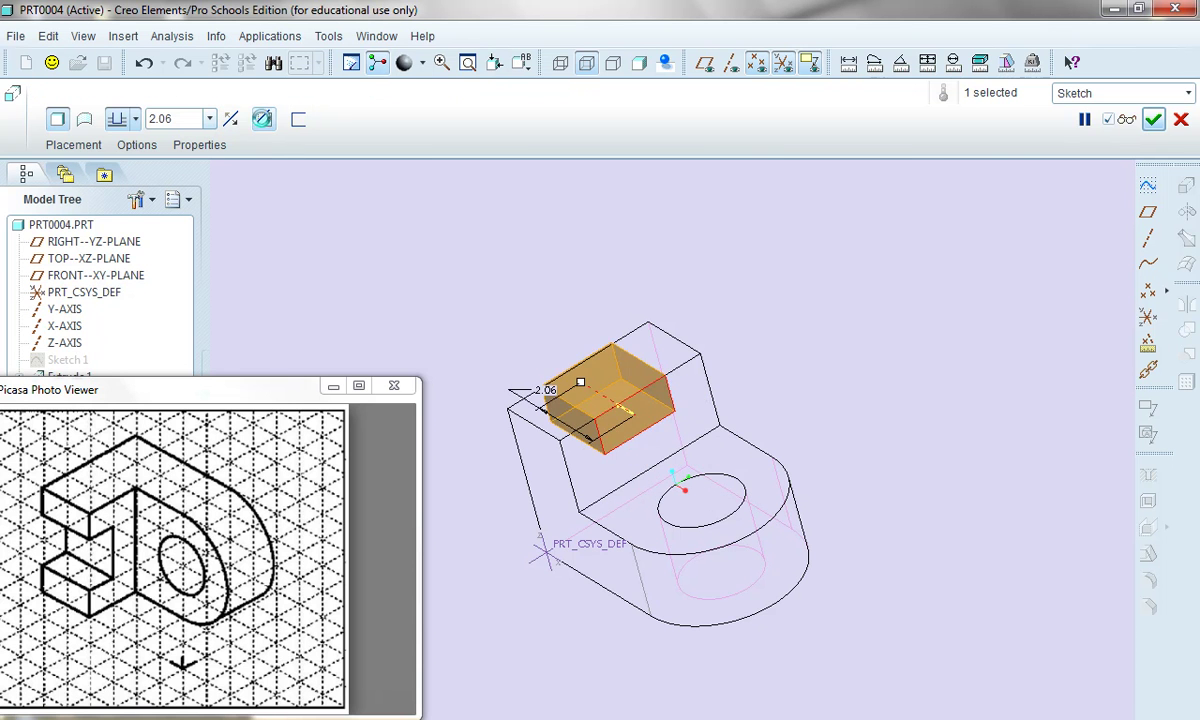
click(263, 119)
click(135, 122)
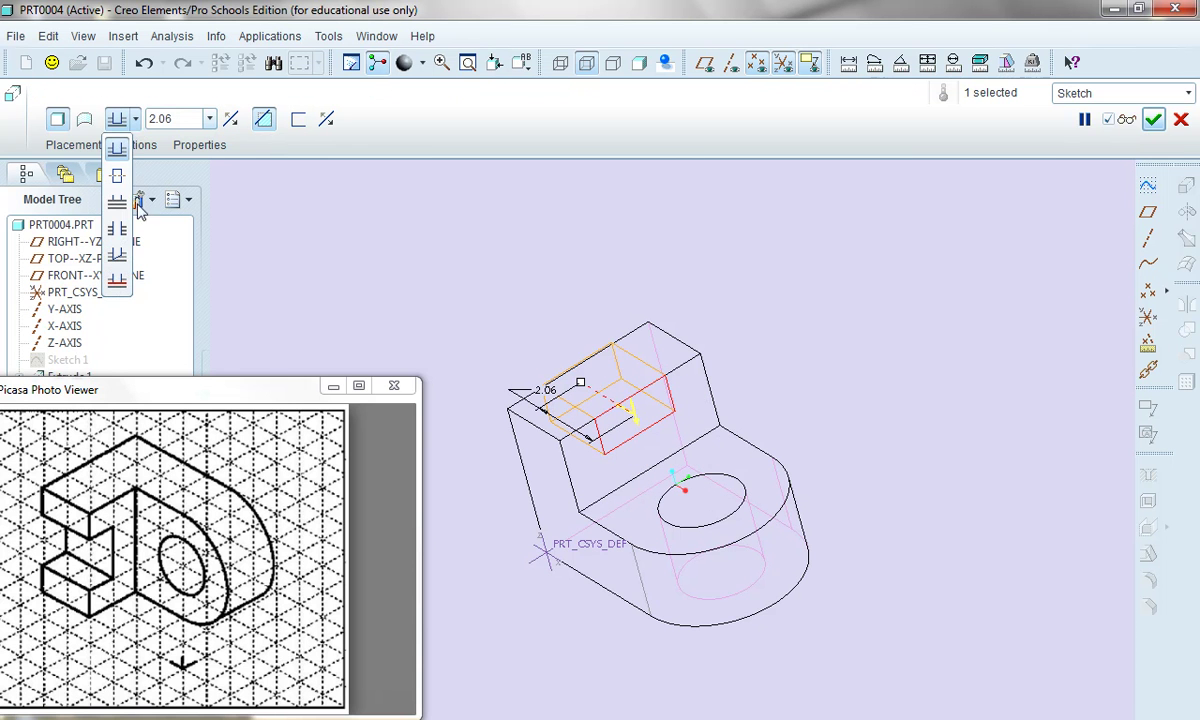
click(120, 229)
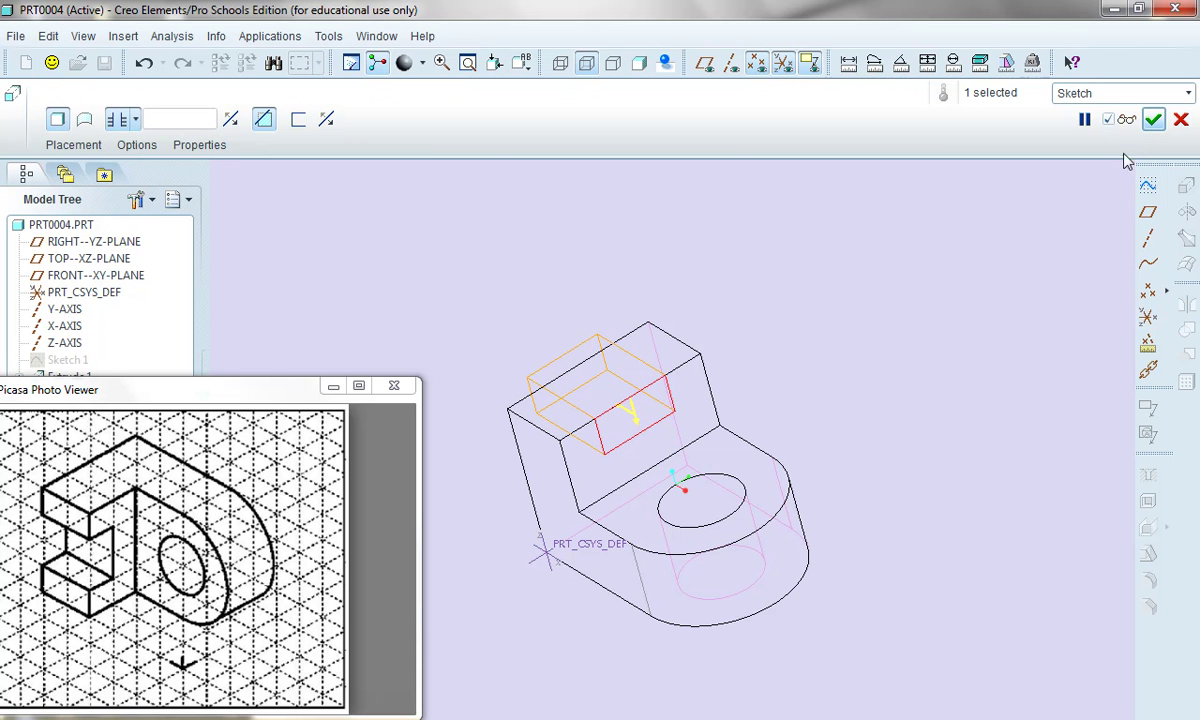
click(1153, 119)
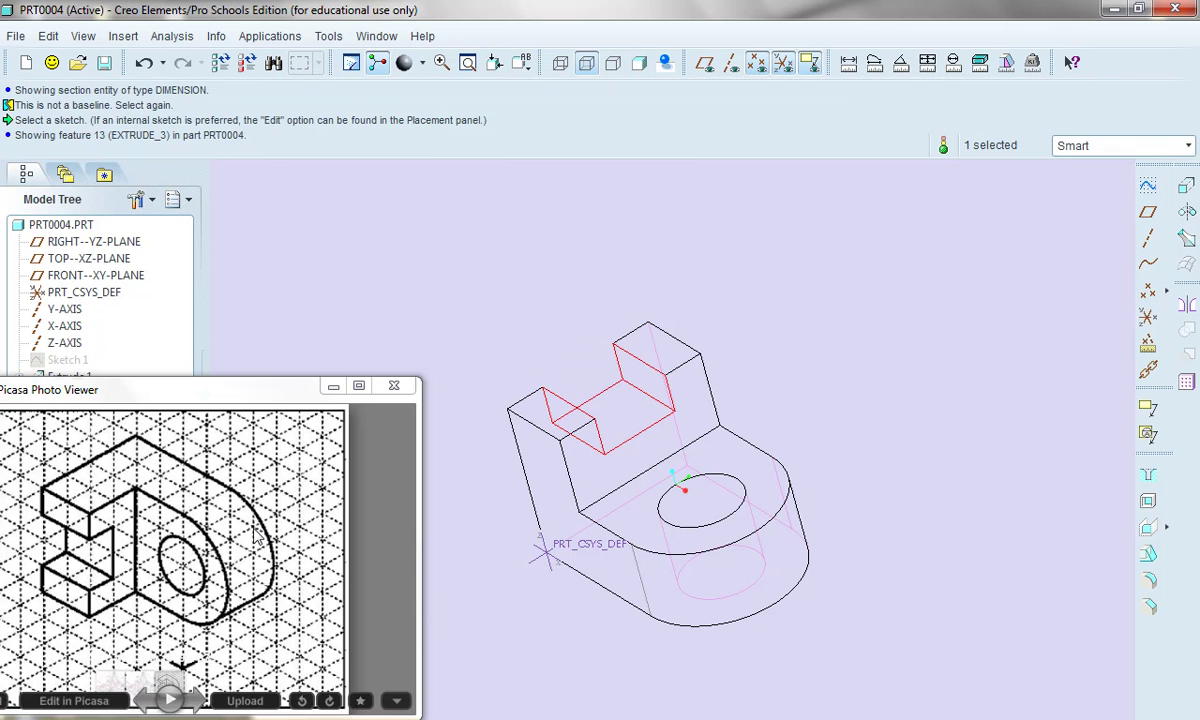
drag(262, 380, 262, 273)
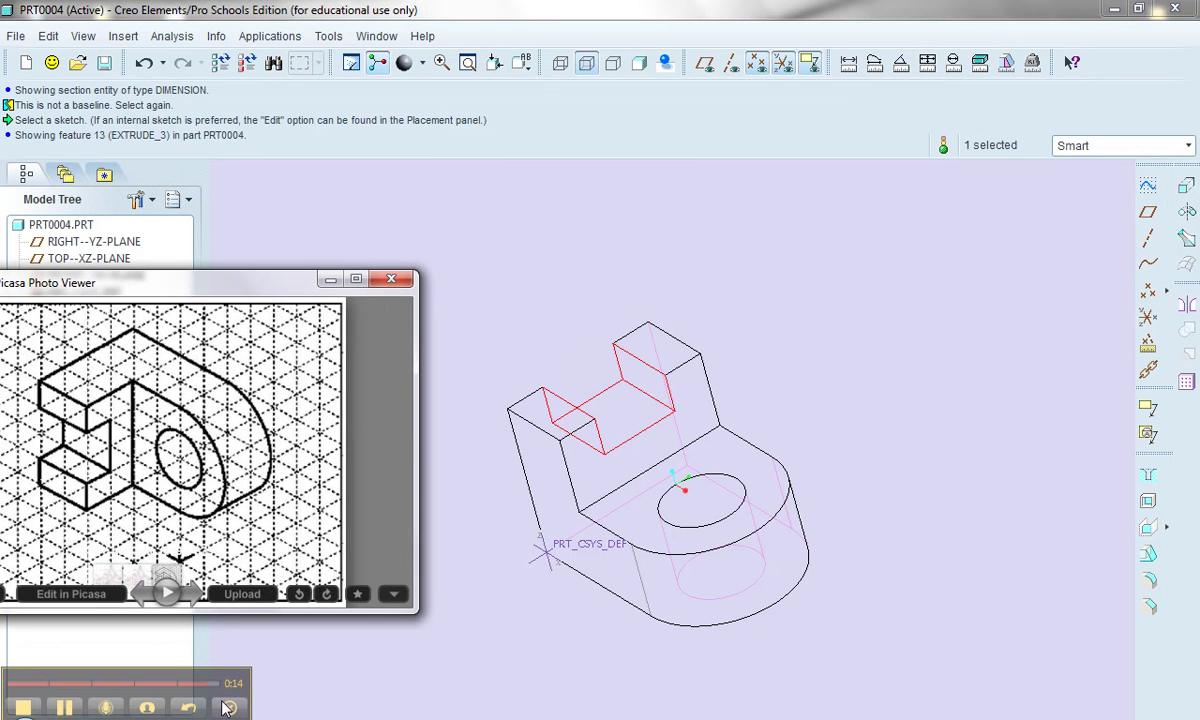